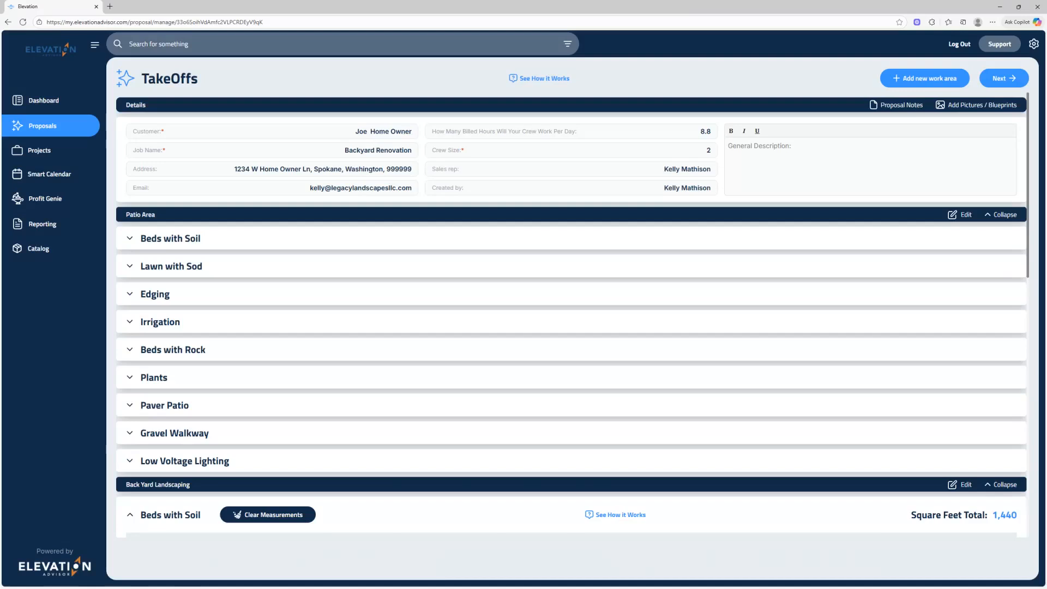
Look through the Patio Area's Beds with Soil section, and collapse Beds with Soil under Back Yard Landscaping.
left_click(130, 240)
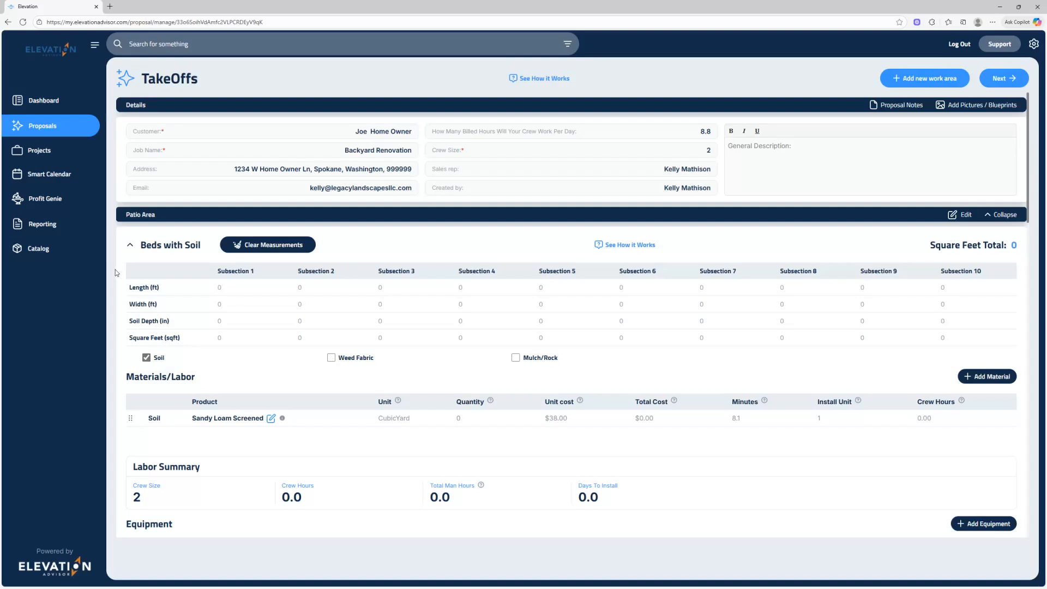
scroll(121, 278, "down", 3)
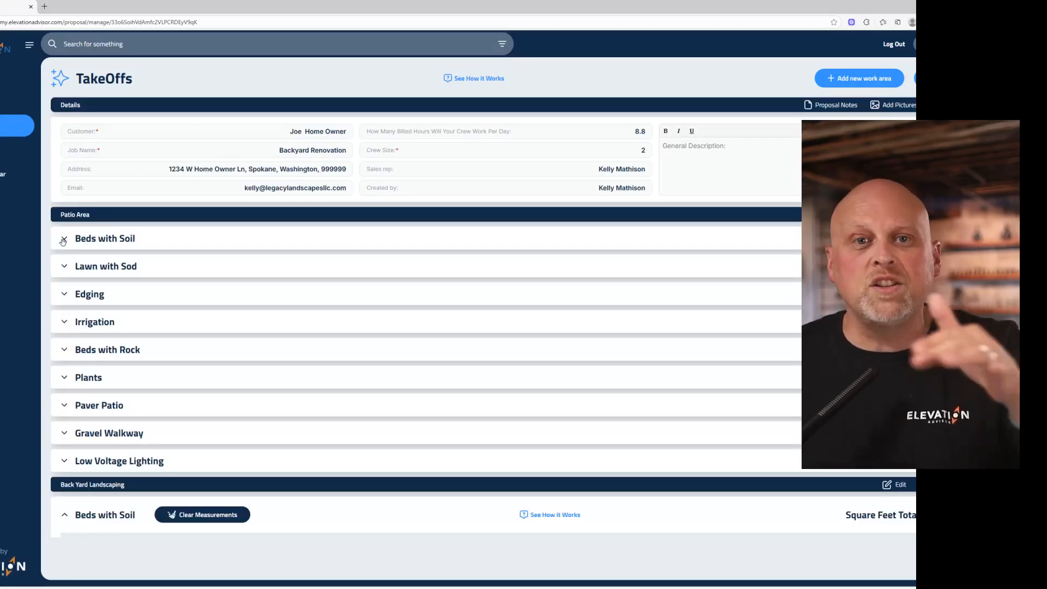
left_click_drag(122, 465, 116, 421)
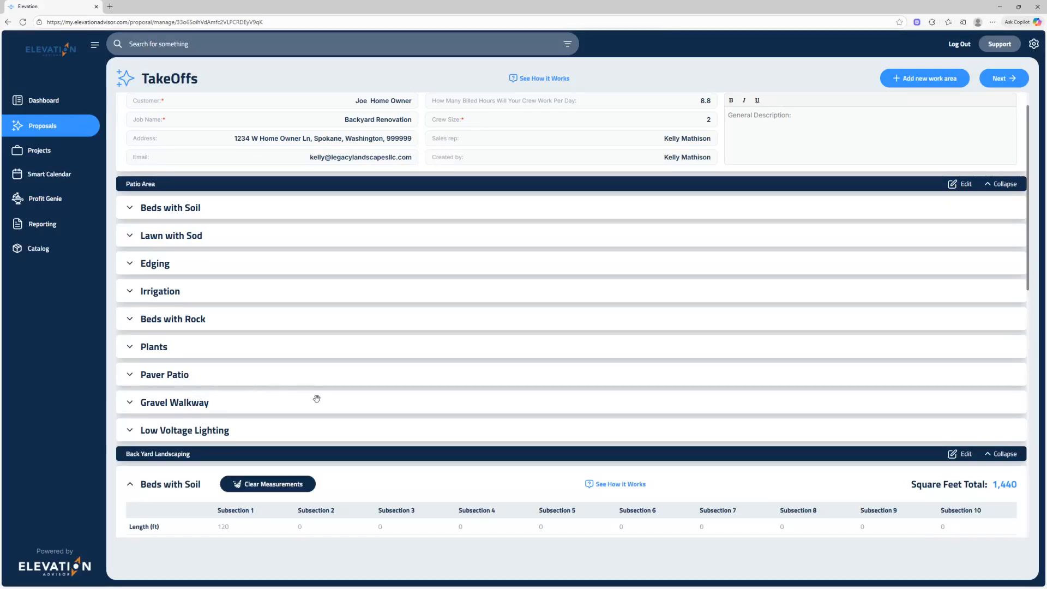
left_click(129, 485)
scroll(275, 456, "down", 2)
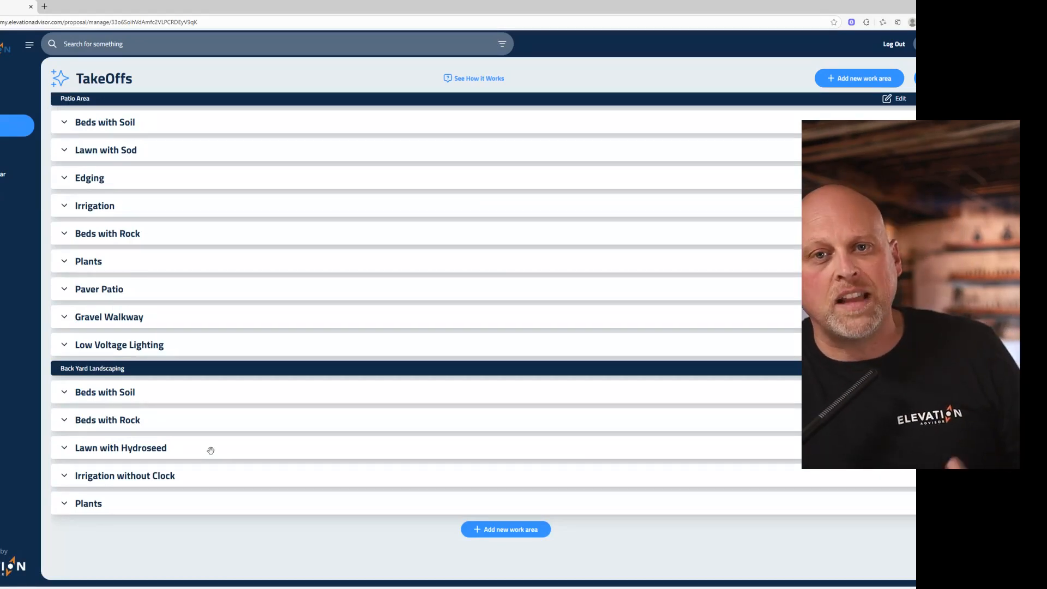
In the Patio Area's Beds with Soil section, set Subsection 1 to 100 ft length, 8 ft width and 6 in soil depth.
scroll(452, 424, "up", 1)
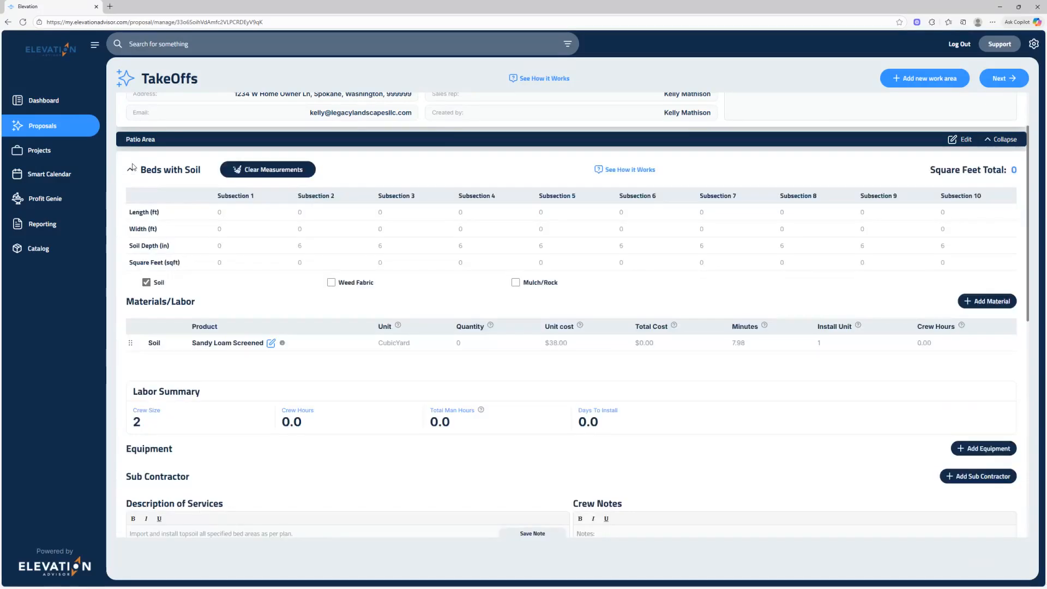
left_click(131, 165)
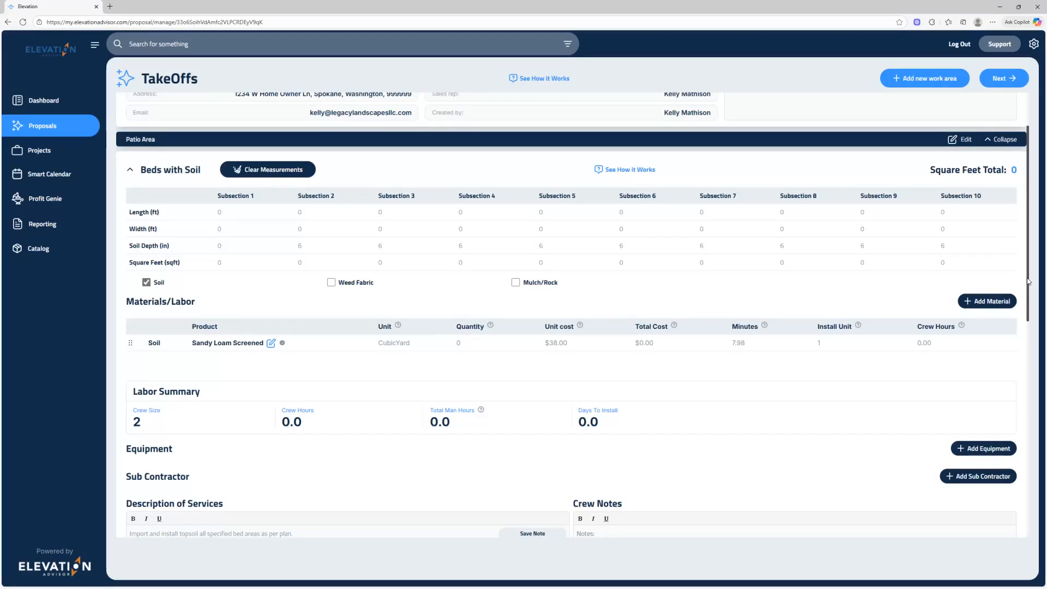
left_click(221, 265)
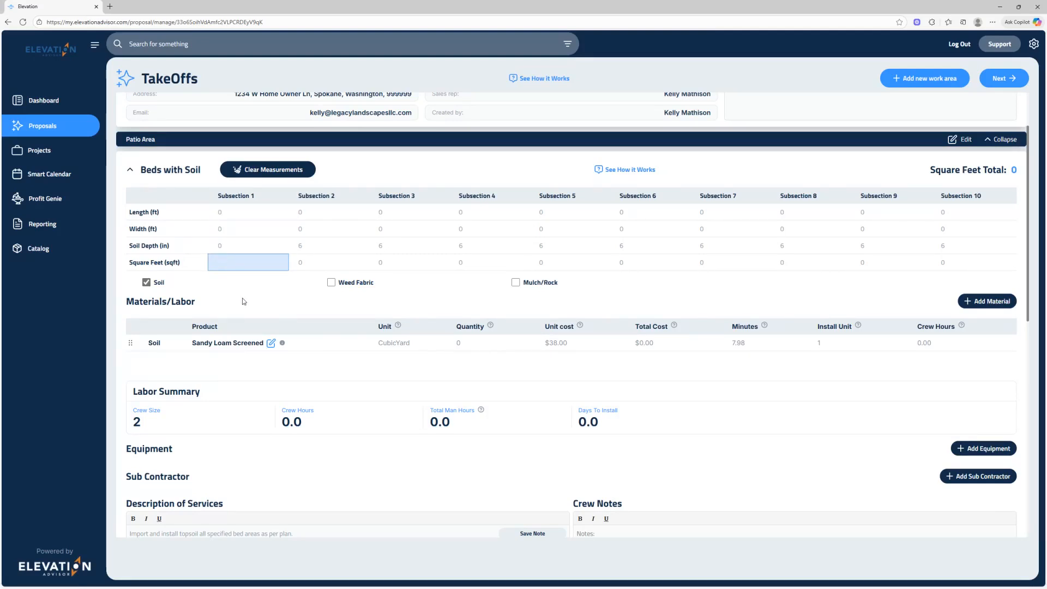
left_click(220, 214)
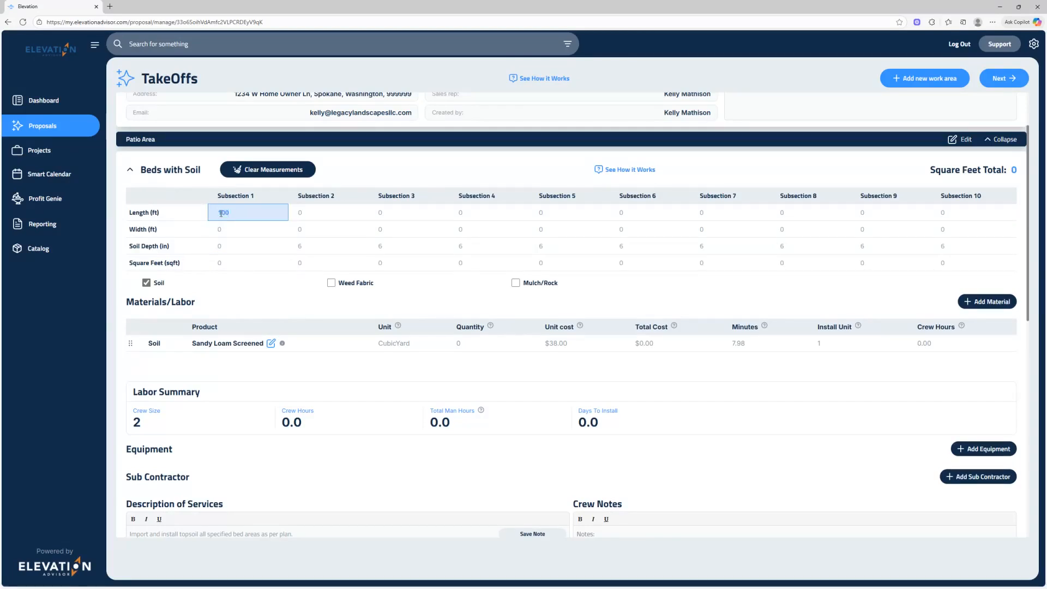
key("Tab")
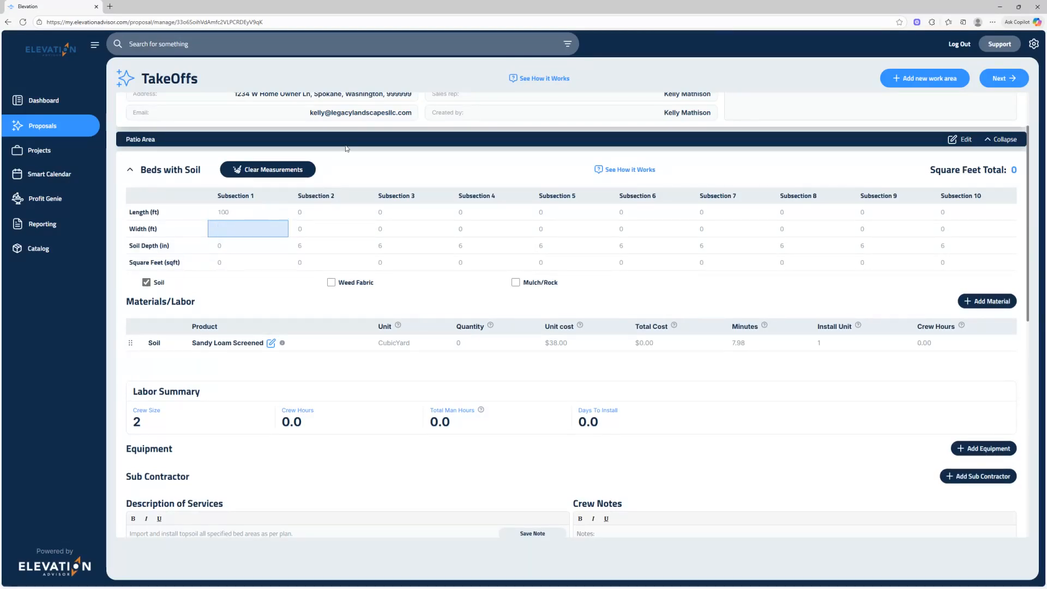
type("8")
key("Tab")
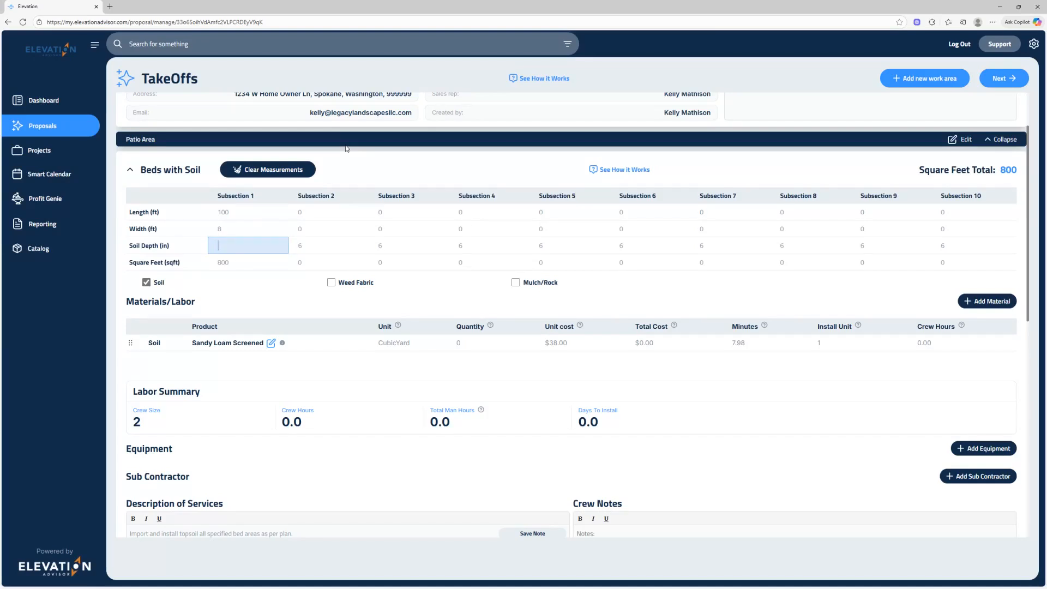
key("Tab")
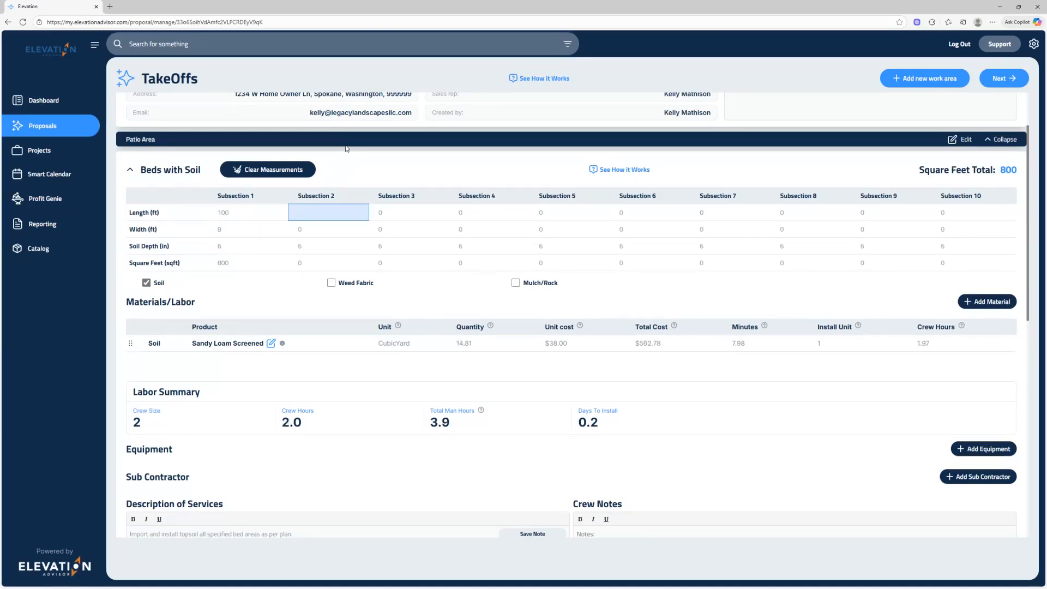
left_click(274, 278)
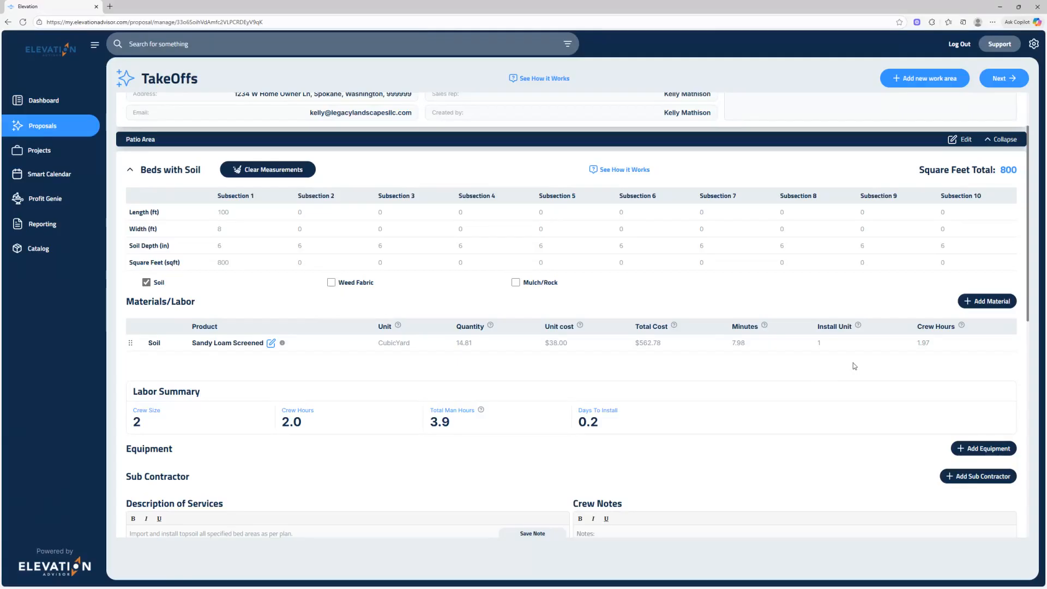
Set the Sandy Loam Screened crew hours to 2 and accept updating its install minutes in the catalog.
left_click(926, 348)
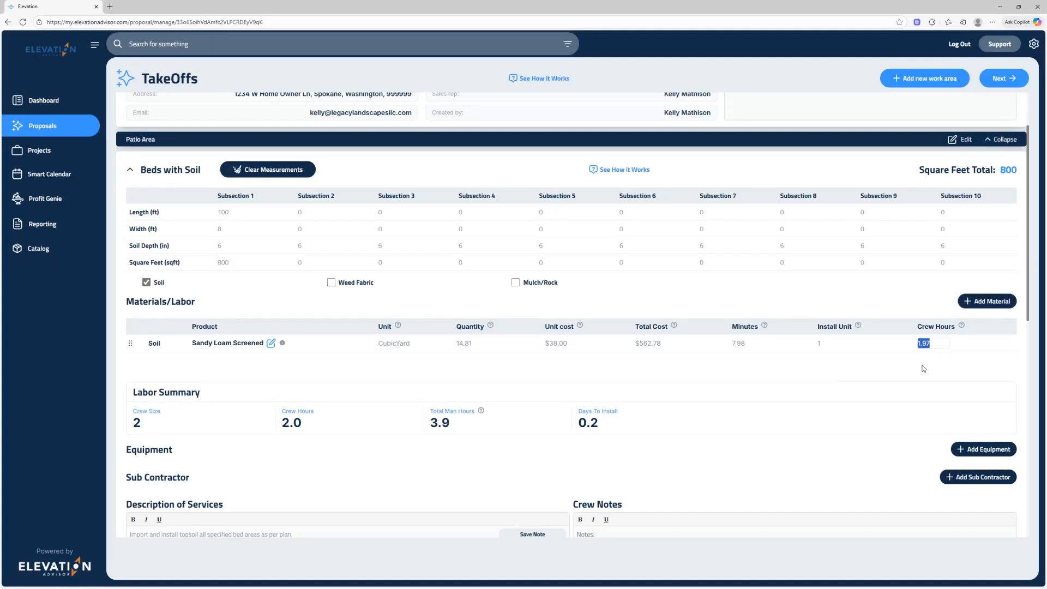
type("2")
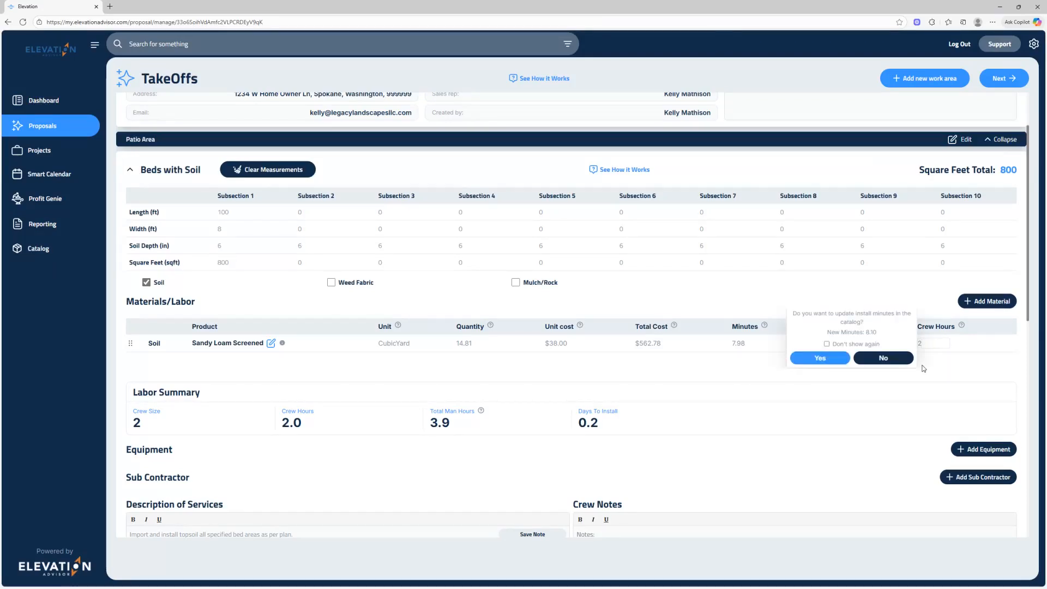
left_click(825, 360)
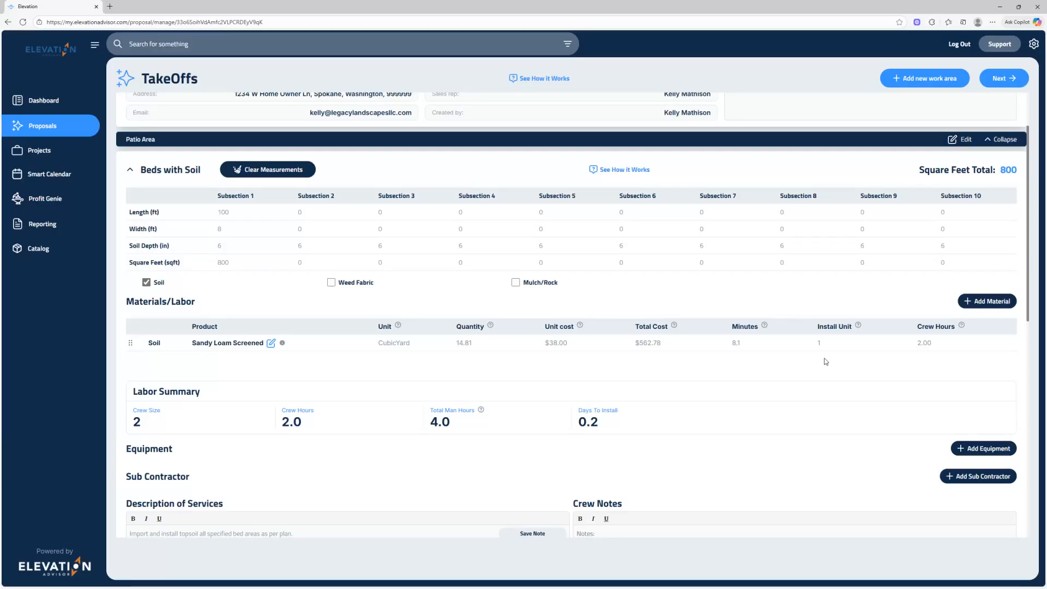
Add the Skid steer to the equipment of the Patio Area's Beds with Soil section.
scroll(708, 360, "down", 3)
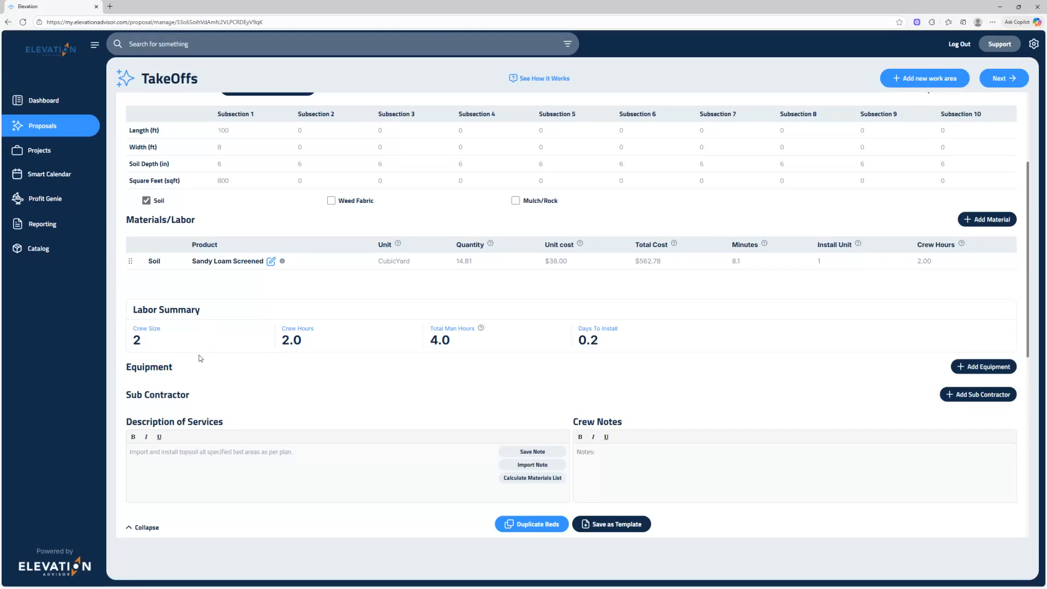
left_click(983, 367)
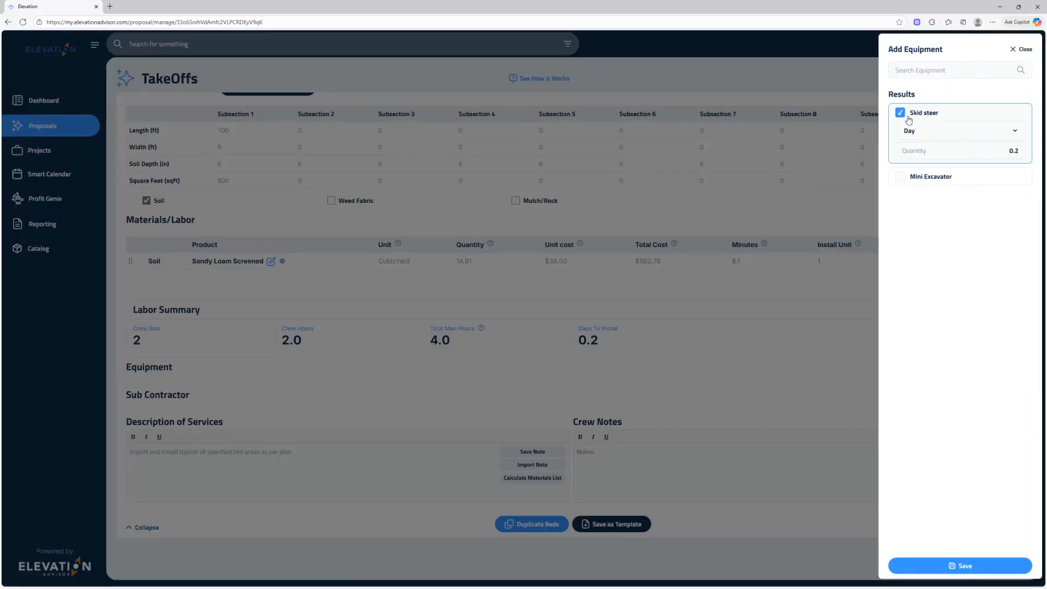
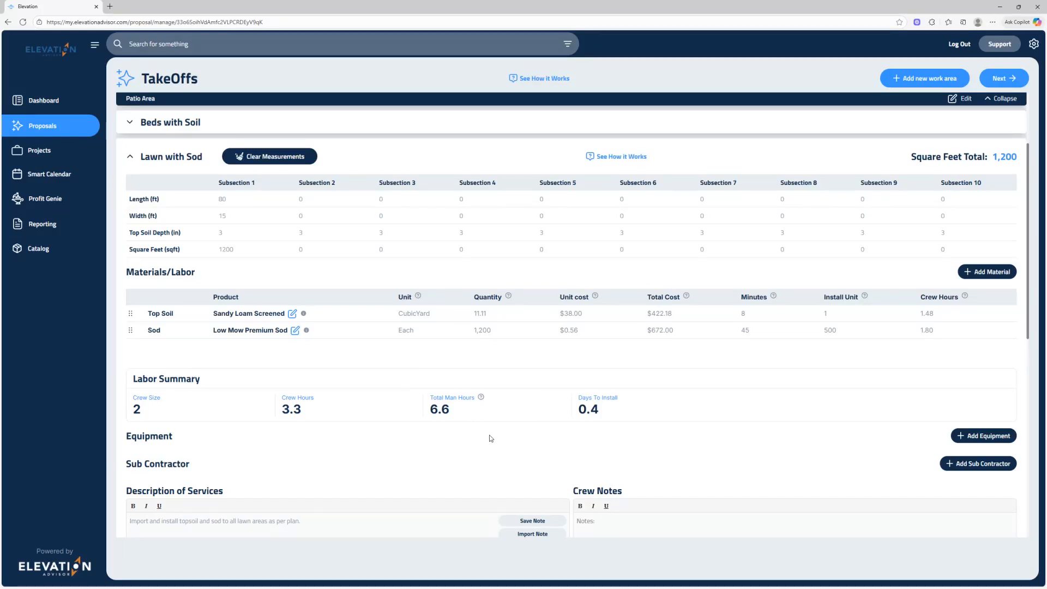
Add the Skid steer to the equipment of the Patio Area's Lawn with Sod section, and collapse the section.
scroll(491, 437, "down", 3)
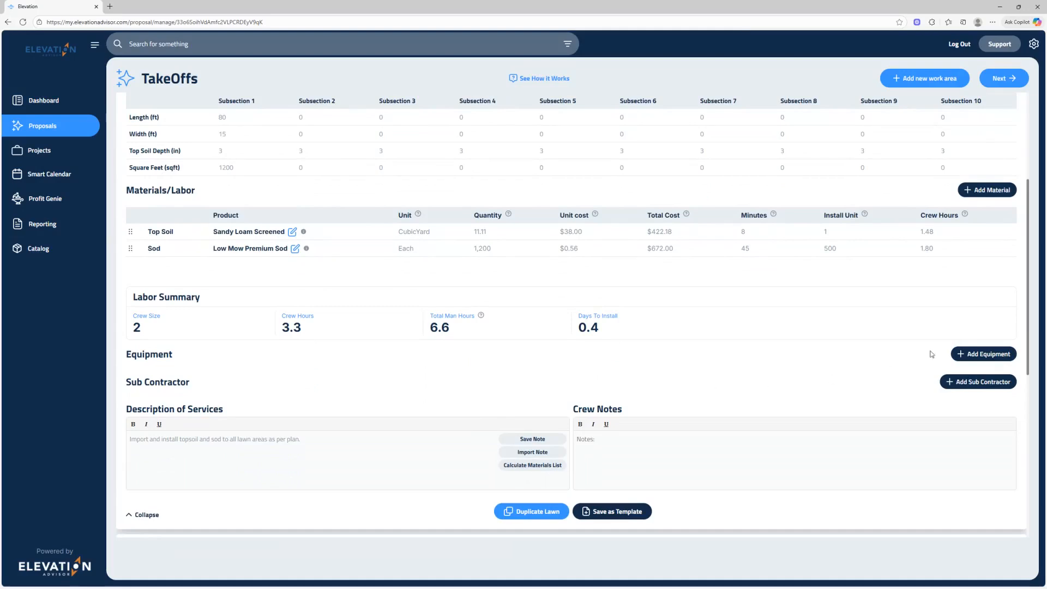
left_click(982, 354)
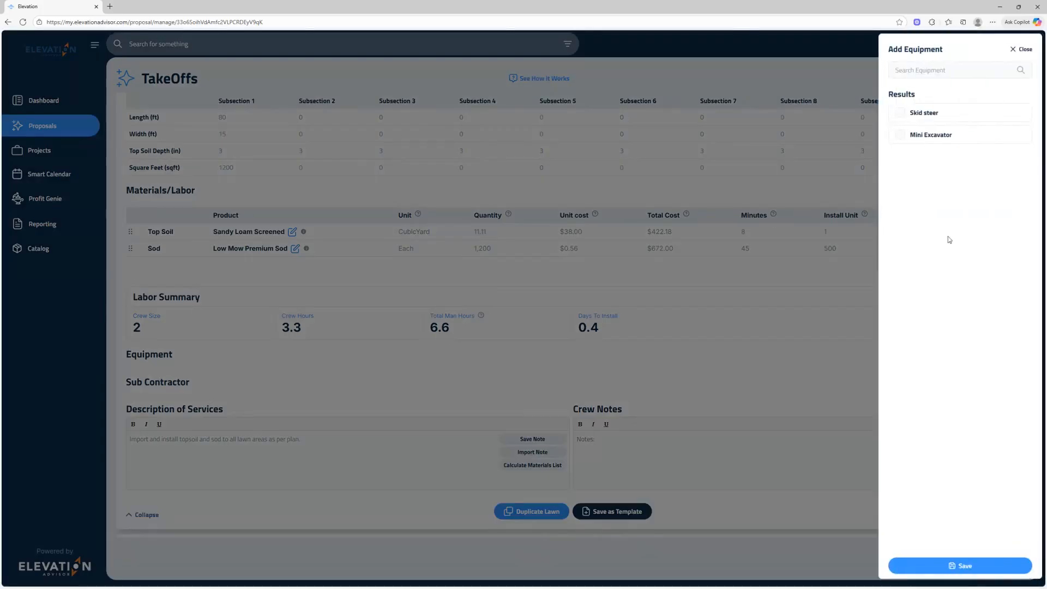
left_click(901, 115)
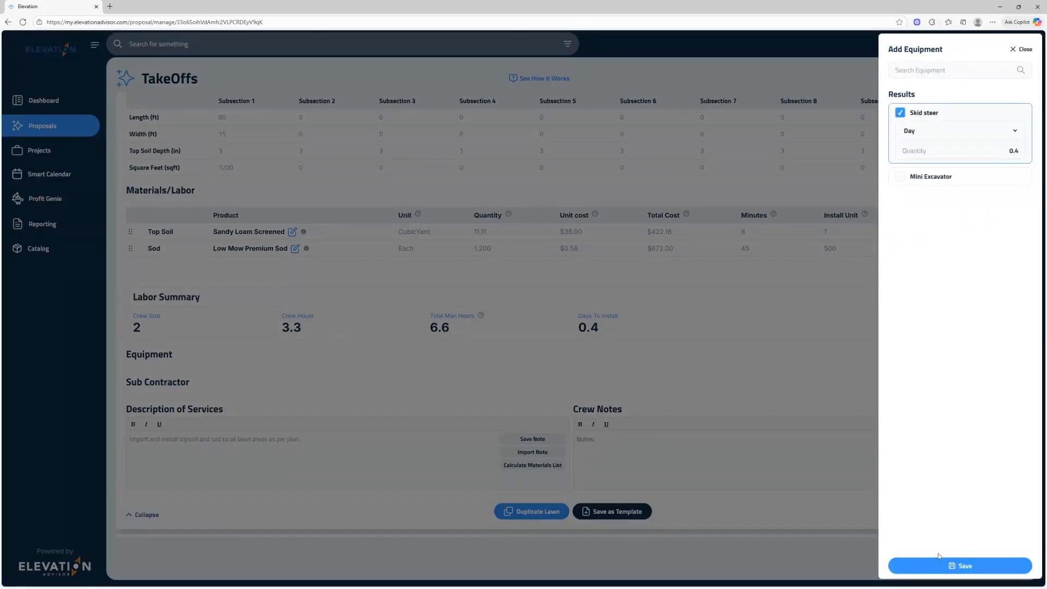
left_click(963, 565)
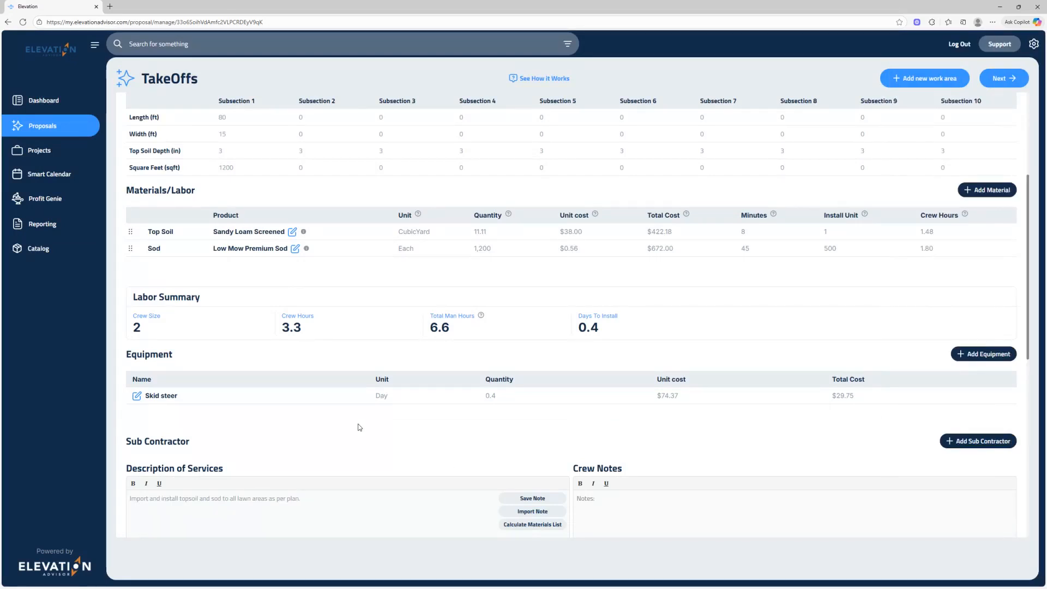
scroll(359, 427, "down", 3)
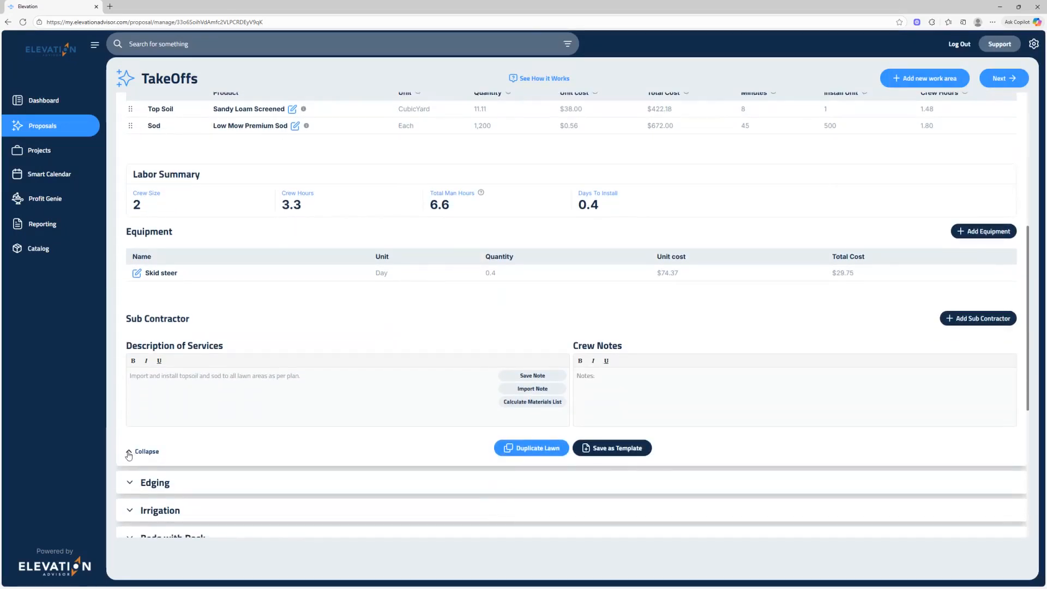
left_click(129, 452)
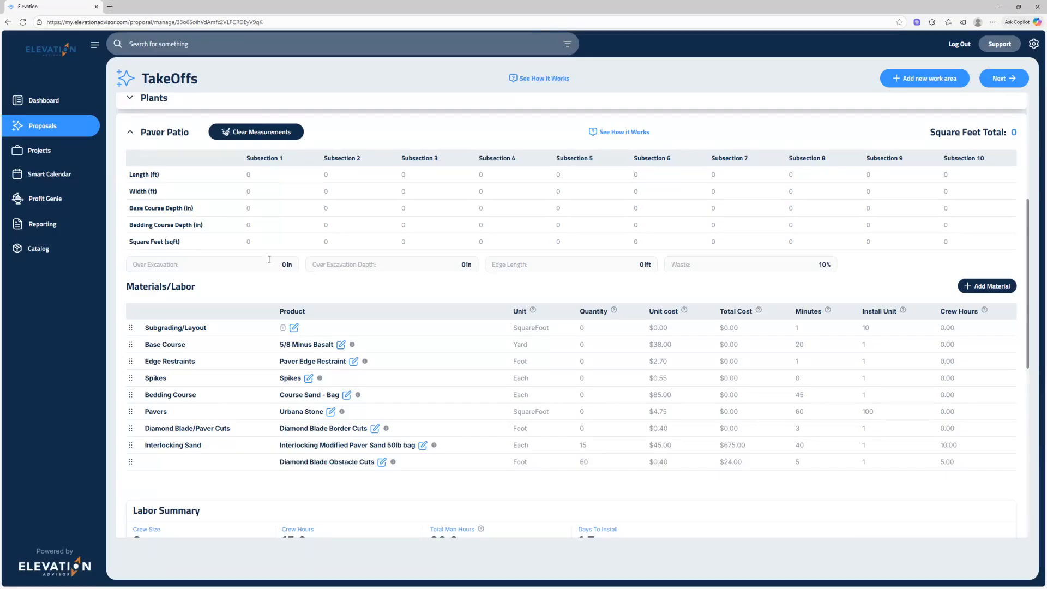
In the Paver Patio section, set Subsection 1 to 24 ft length, 20 ft width, 6 in base course depth and 1 in bedding course depth.
left_click(251, 180)
type("24")
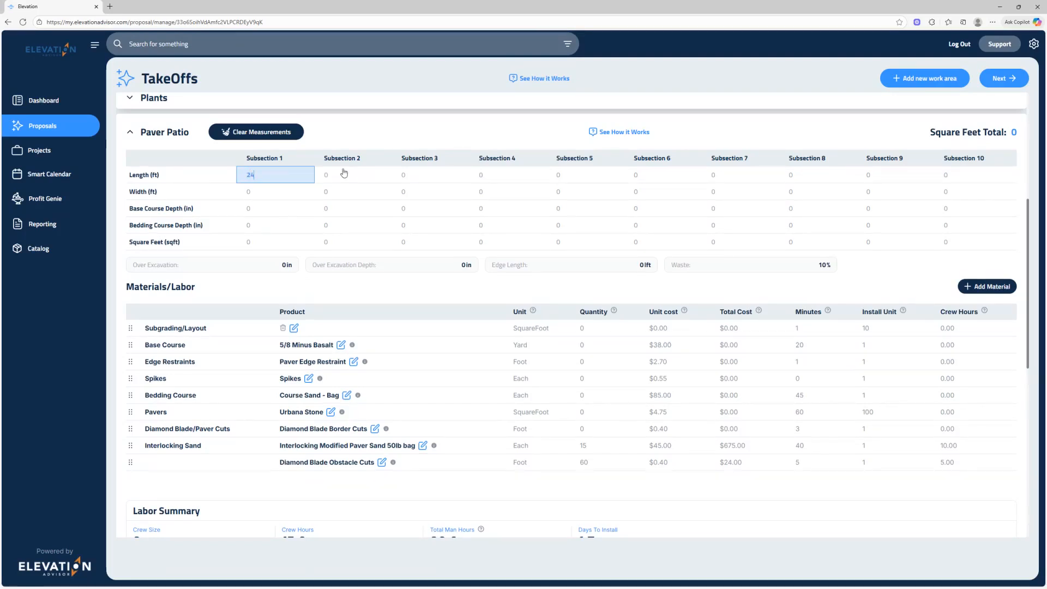
key("Tab")
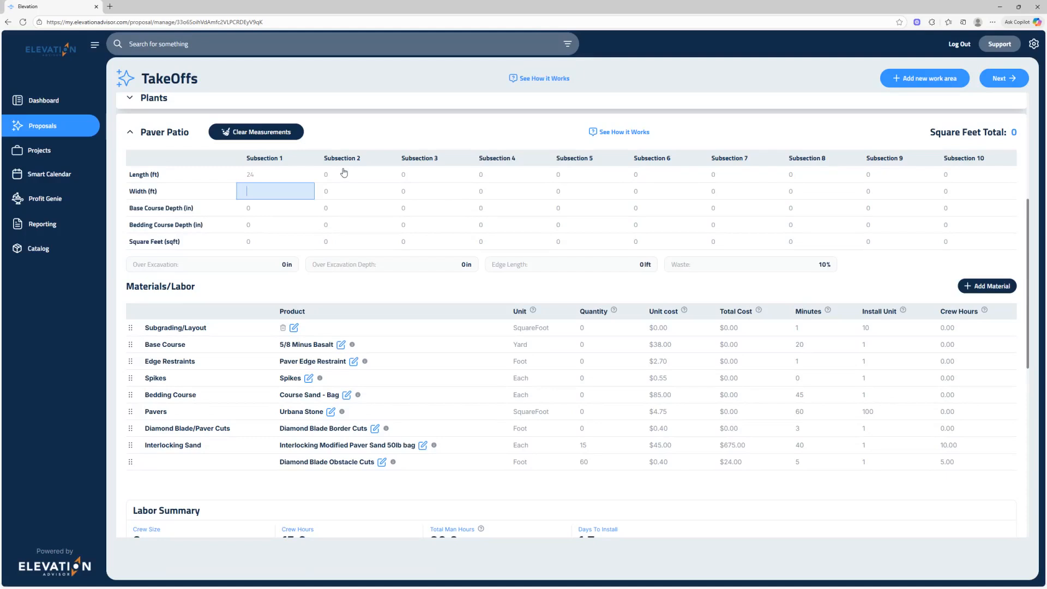
type("20")
key("Tab")
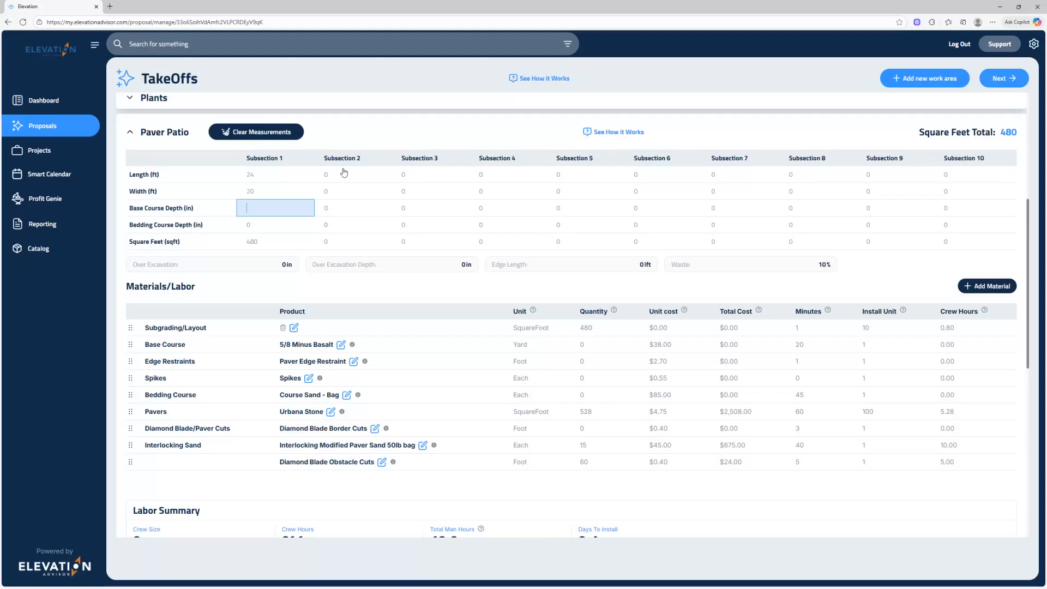
type("6")
key("Tab")
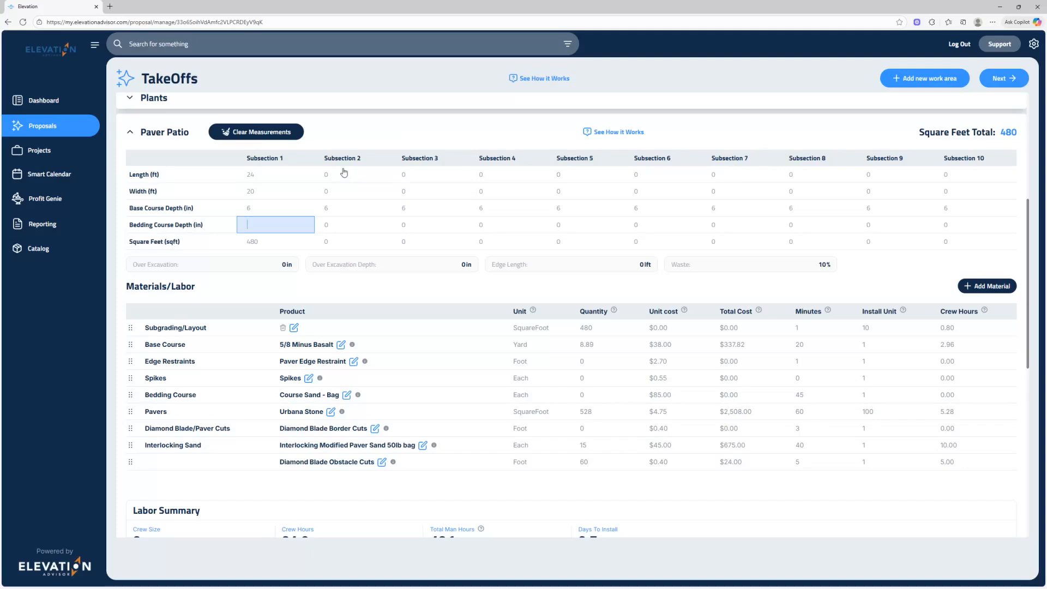
type("1")
Set the Paver Patio's Subsection 2 to 18 ft length, 16 ft width and 12 in base course depth.
left_click(343, 173)
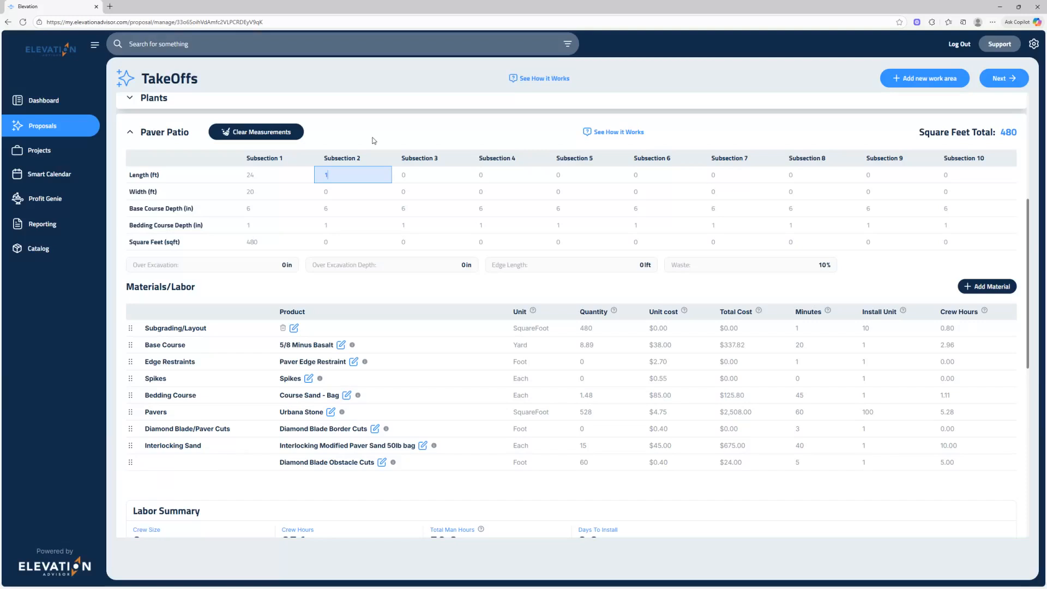
key("Tab")
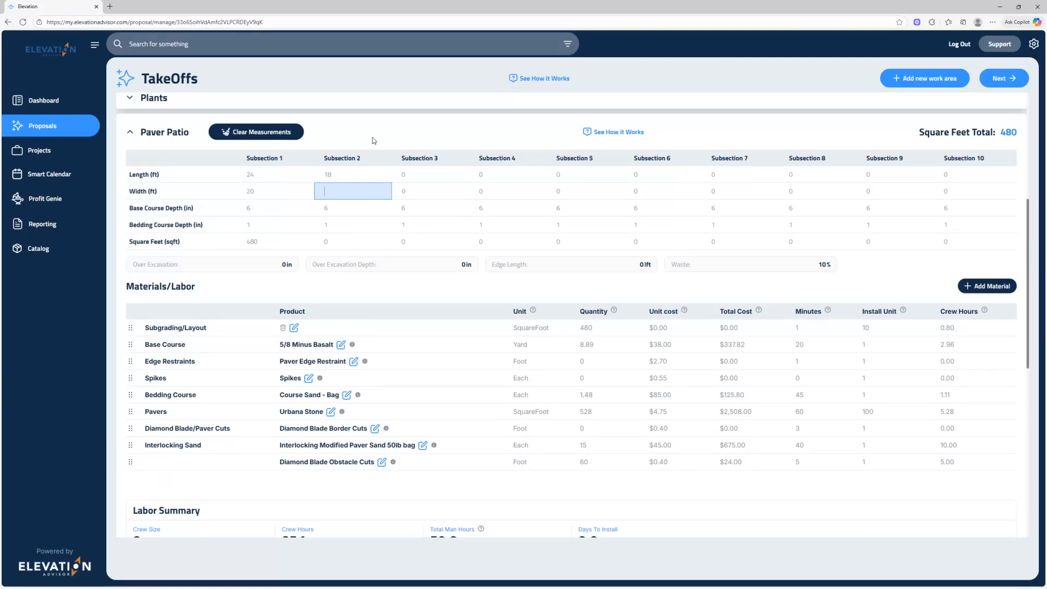
type("16")
key("Tab")
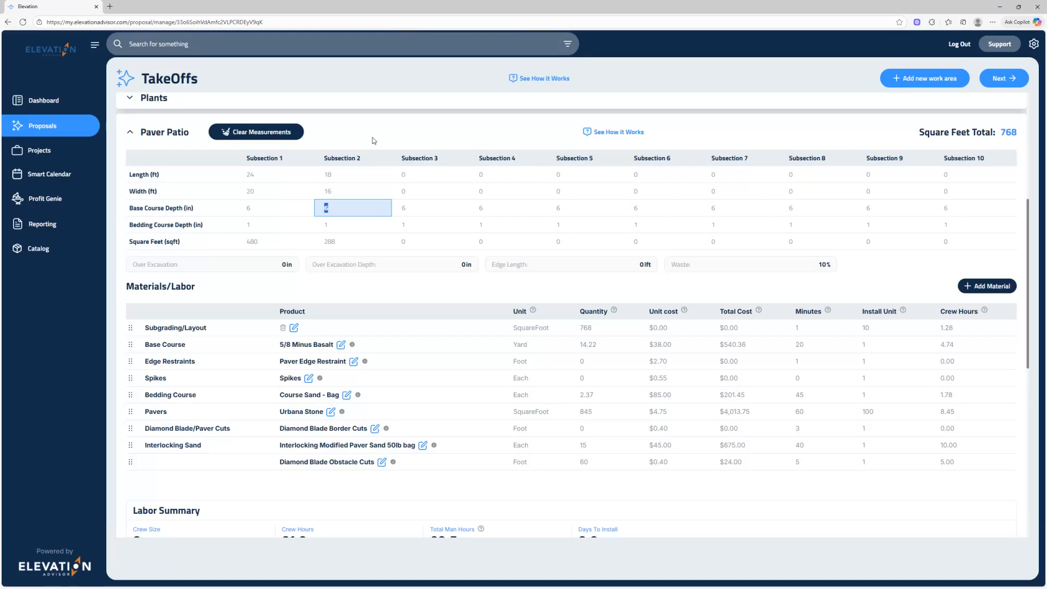
type("12")
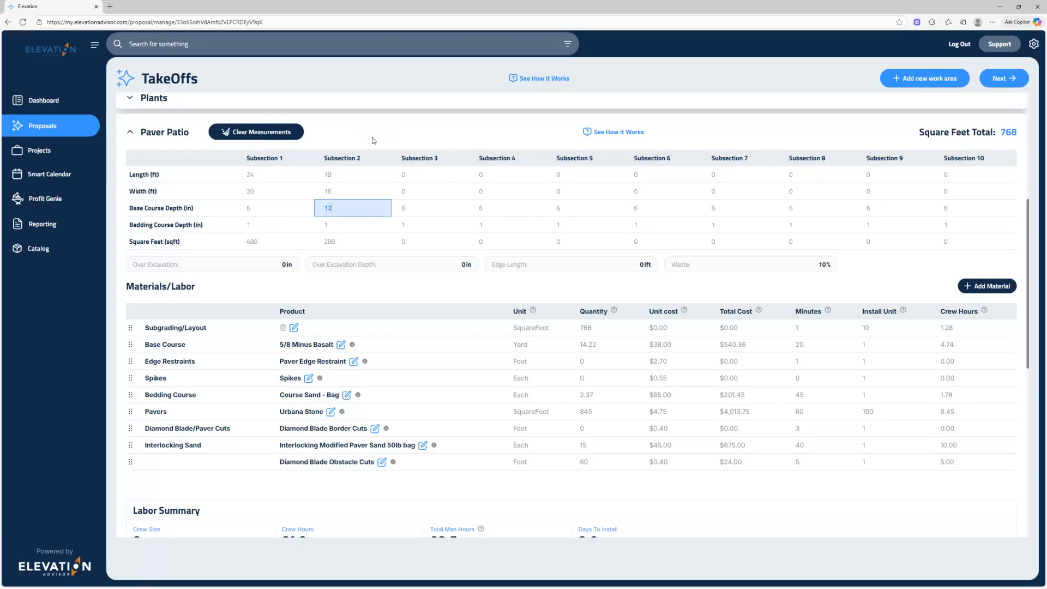
key("Tab")
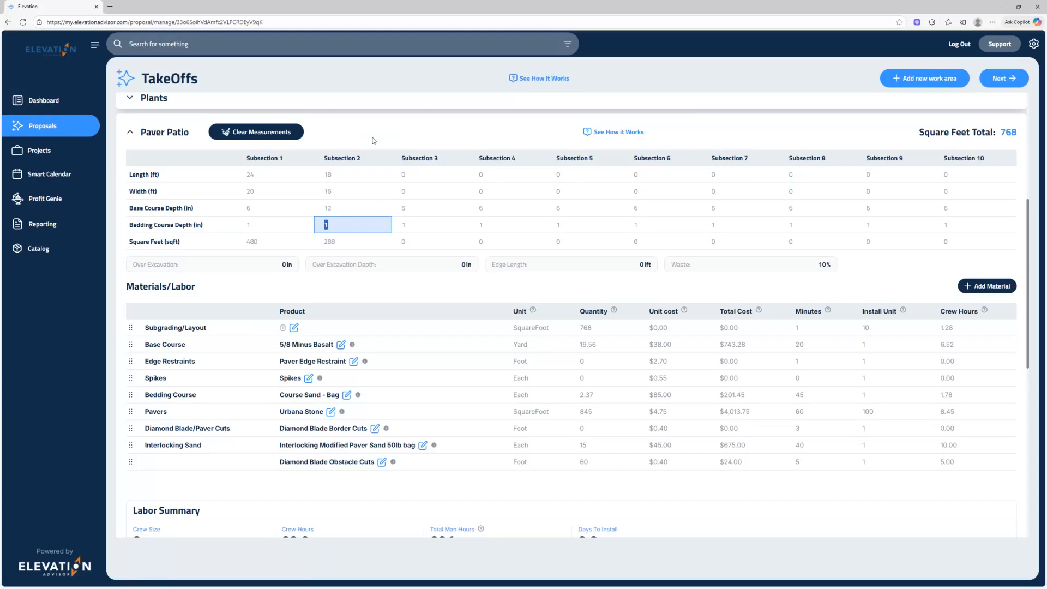
left_click(292, 285)
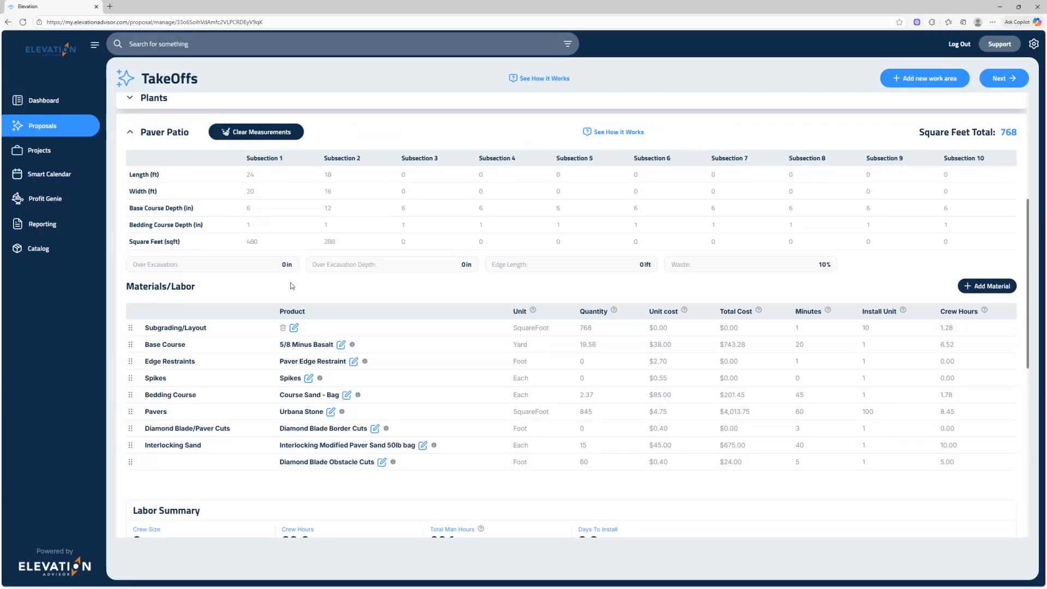
Set the Paver Patio's over excavation to 12 in, over excavation depth to 8 in and edge length to 80 ft.
left_click(283, 266)
key("Tab")
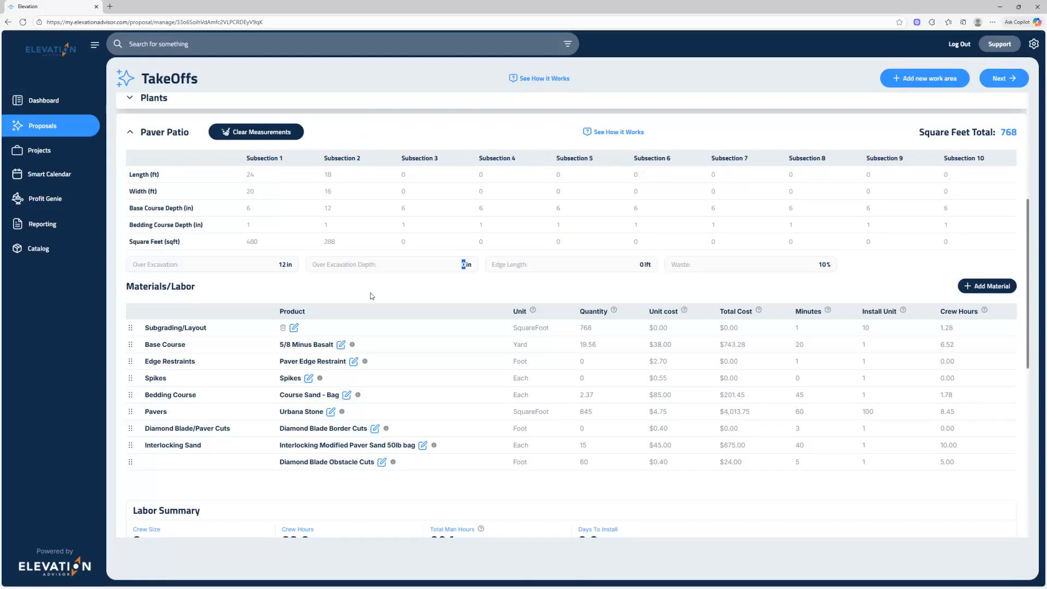
type("8")
key("Tab")
type("80")
key("Tab")
left_click(373, 292)
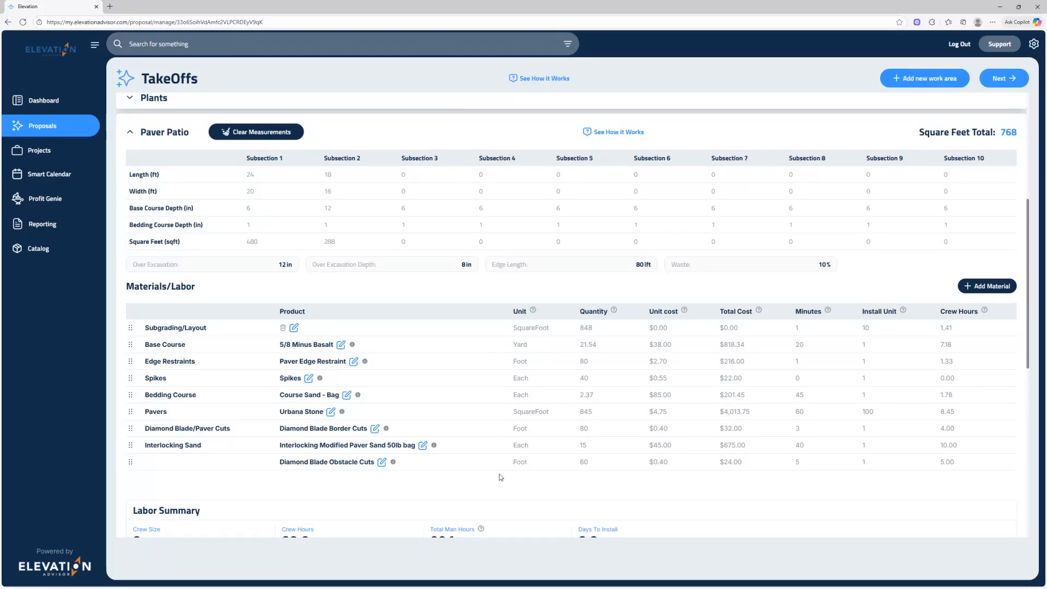
Add the Skid steer to the Paver Patio's equipment, and collapse the Paver Patio section.
scroll(500, 477, "down", 5)
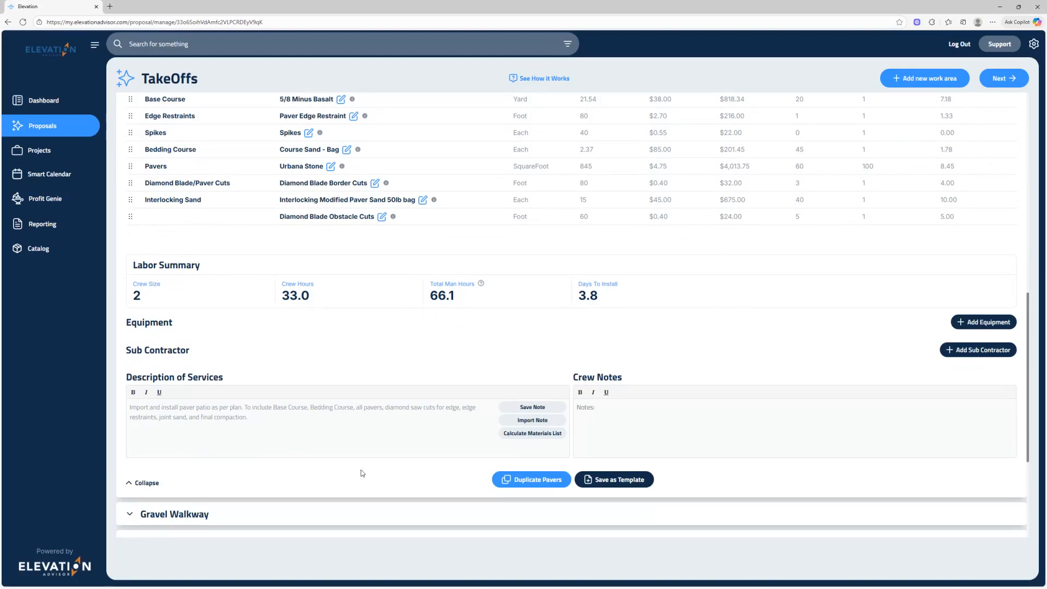
left_click(969, 323)
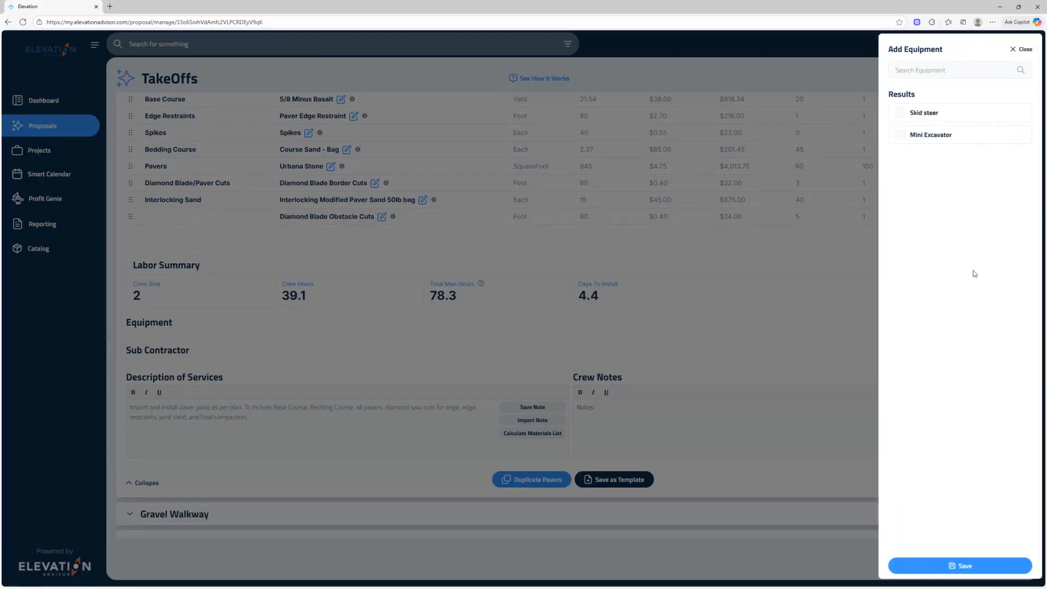
left_click(901, 113)
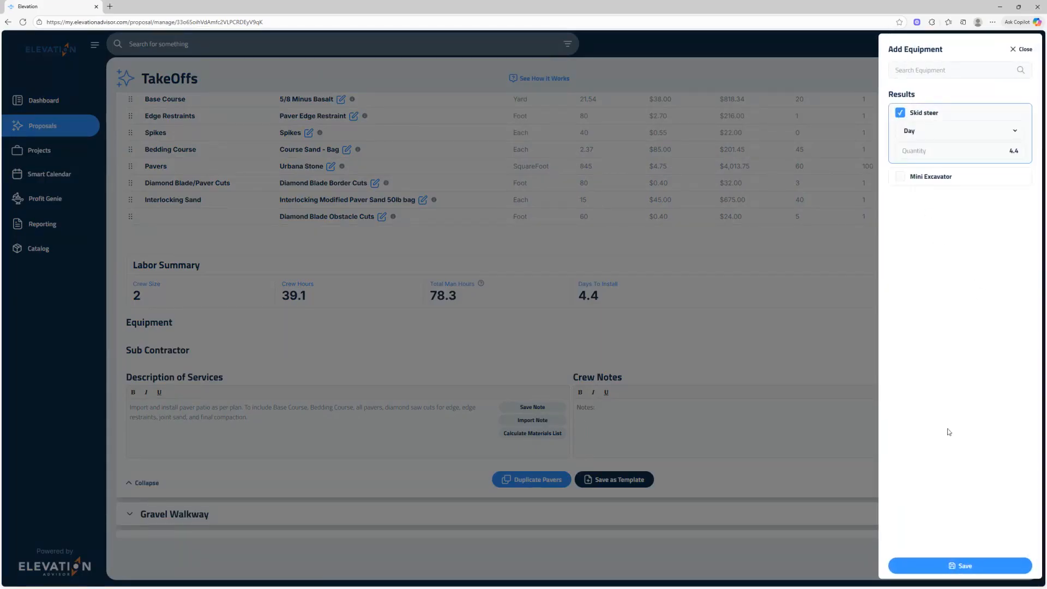
left_click(969, 563)
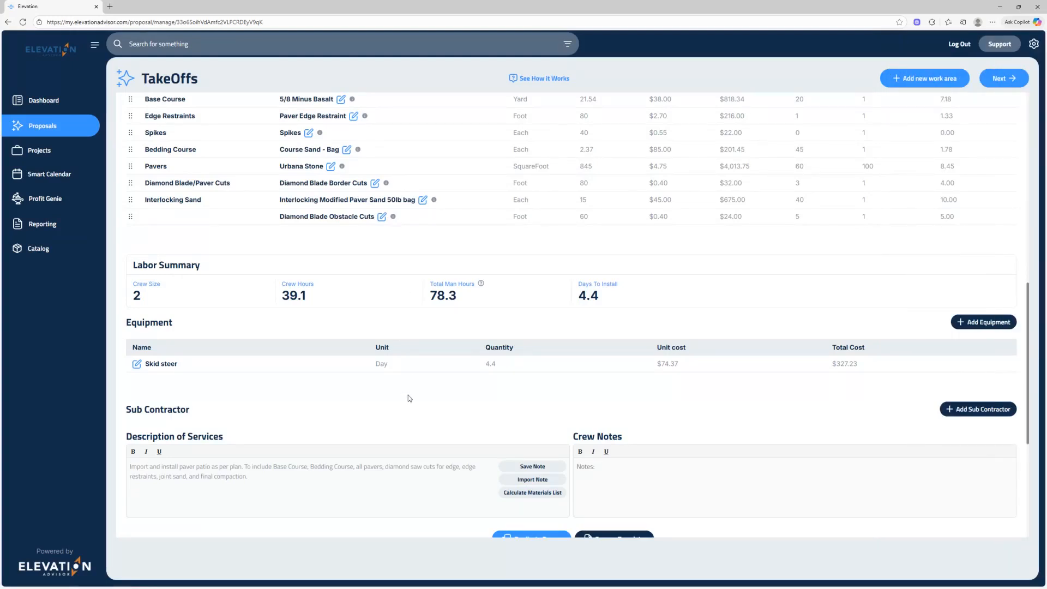
scroll(409, 398, "down", 3)
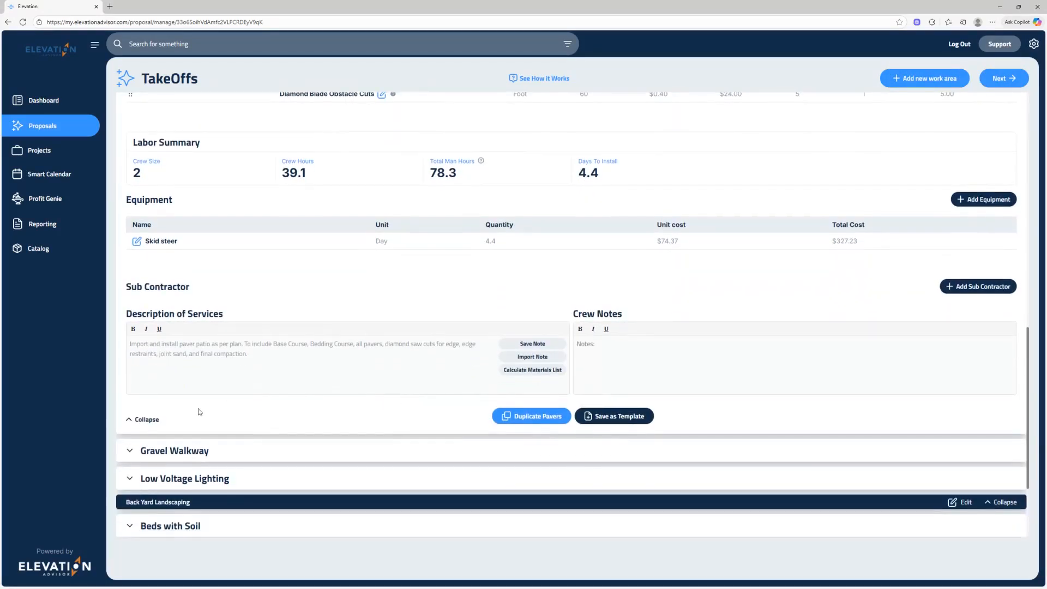
left_click(131, 421)
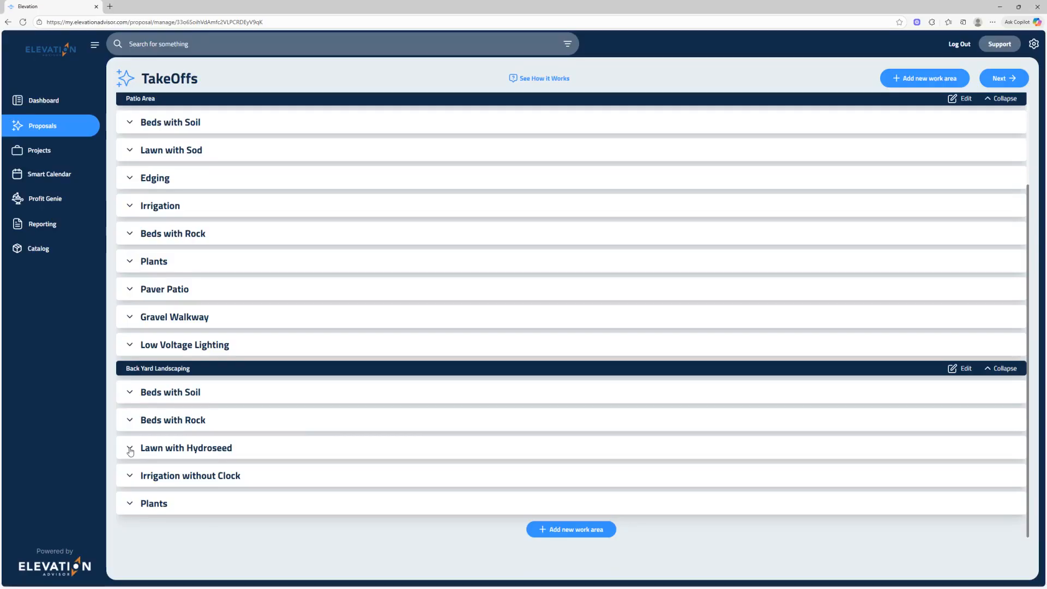
In Back Yard Landscaping's Lawn with Hydroseed section, add the subcontractor Hydrolawn with a quantity of 2700 square feet.
left_click(130, 452)
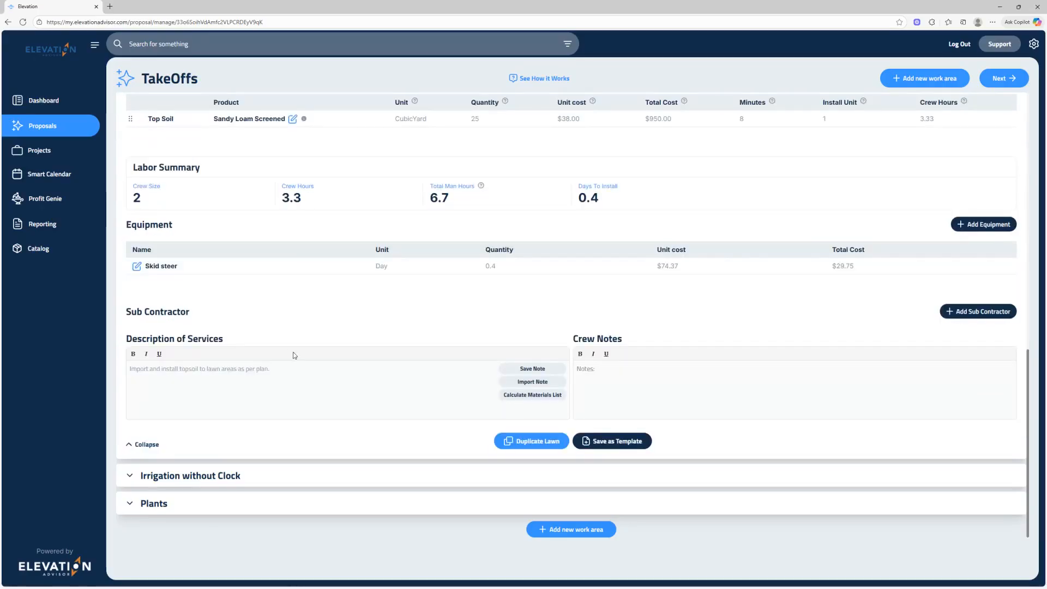
scroll(293, 353, "up", 2)
scroll(293, 355, "up", 1)
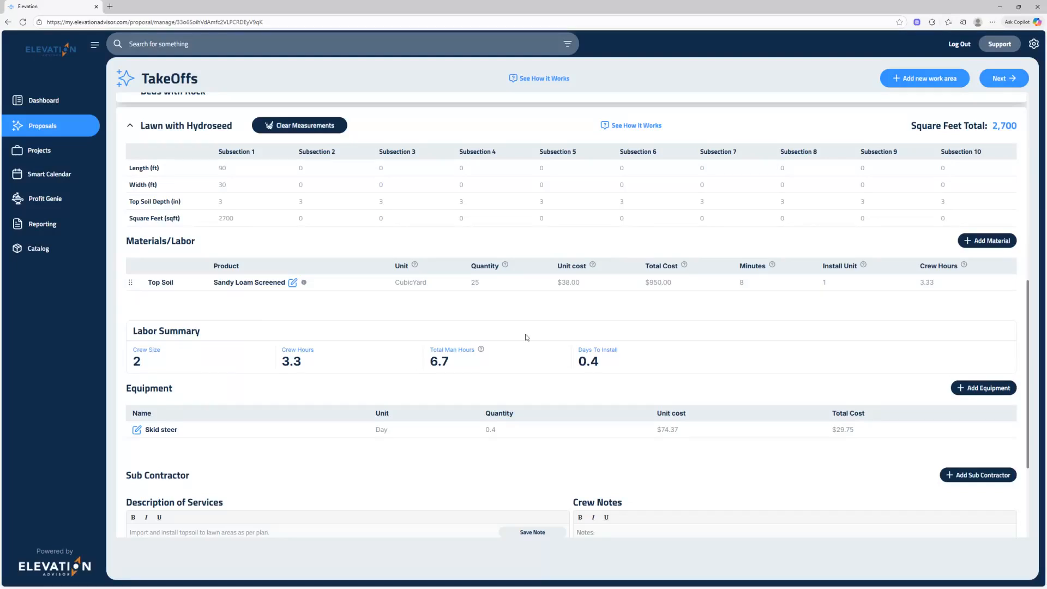
left_click(981, 478)
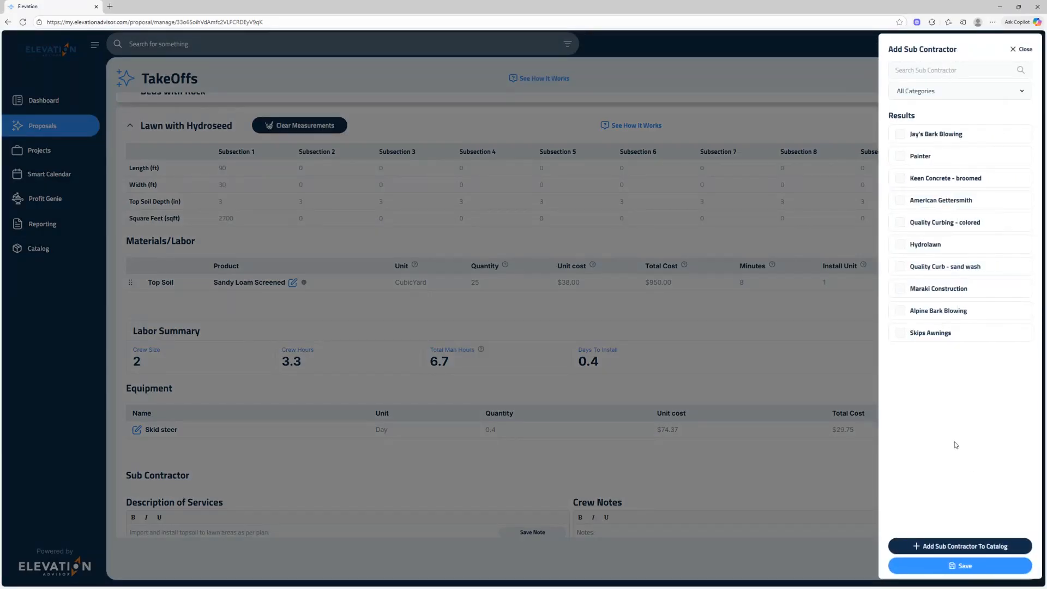
left_click(903, 250)
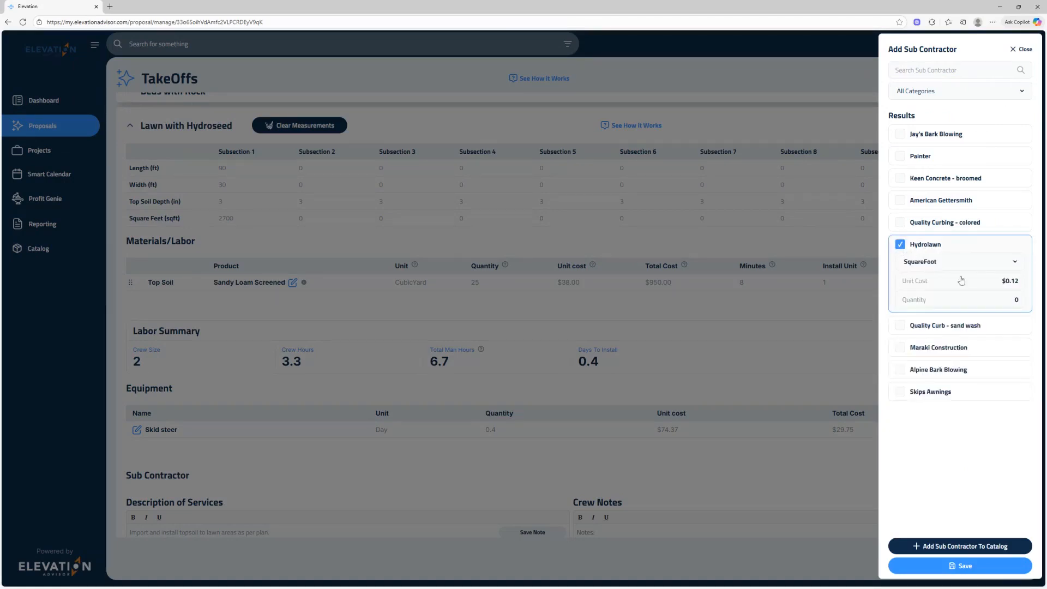
left_click(1018, 301)
type("2700")
left_click(968, 567)
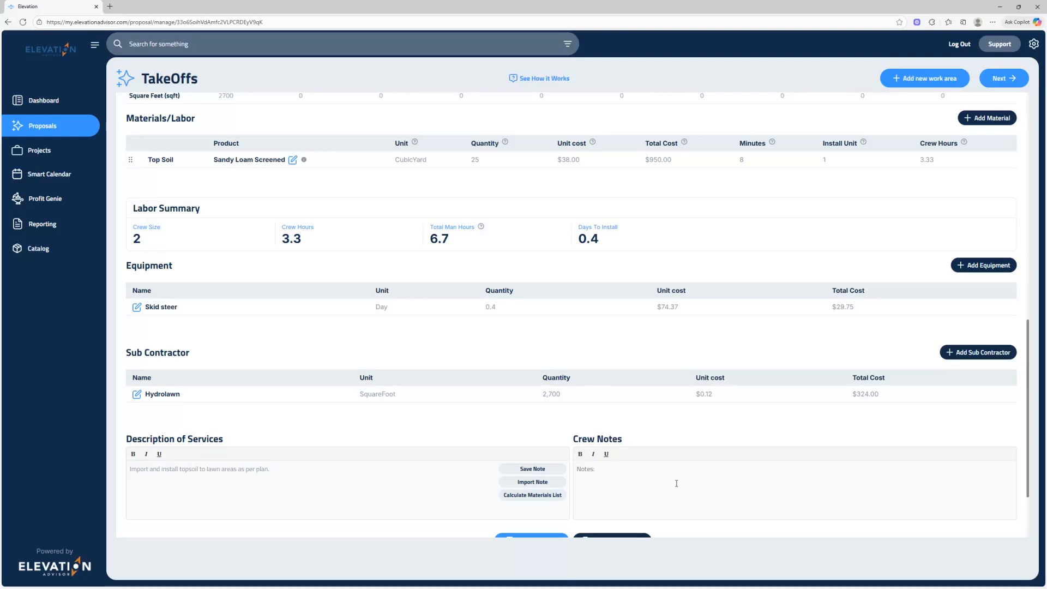
scroll(676, 483, "down", 2)
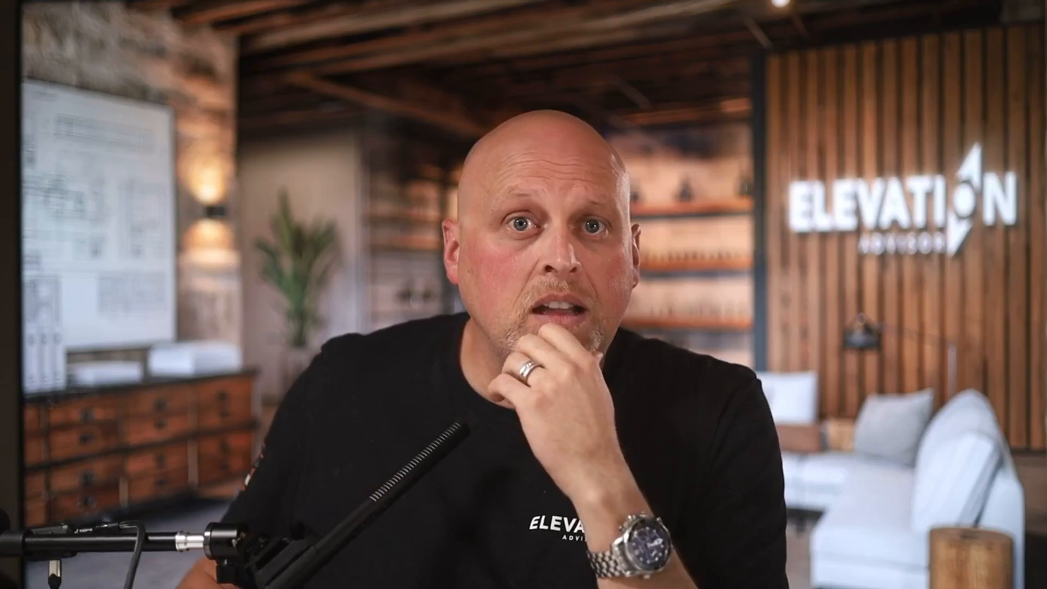
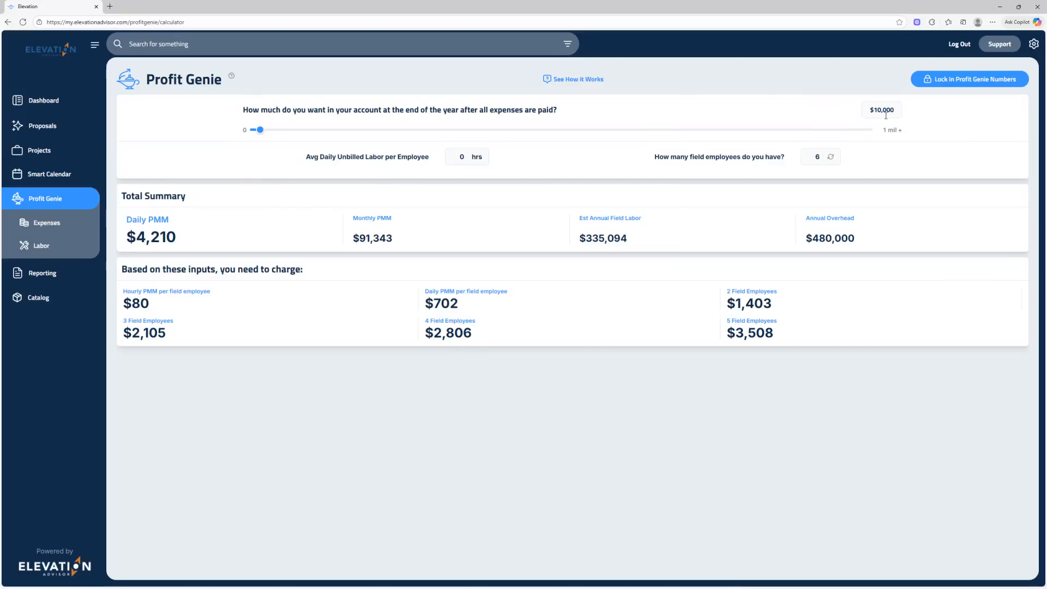
Set the year-end account goal to $100,000 and the average daily unbilled labor per employee to 2 hours.
type("100,000")
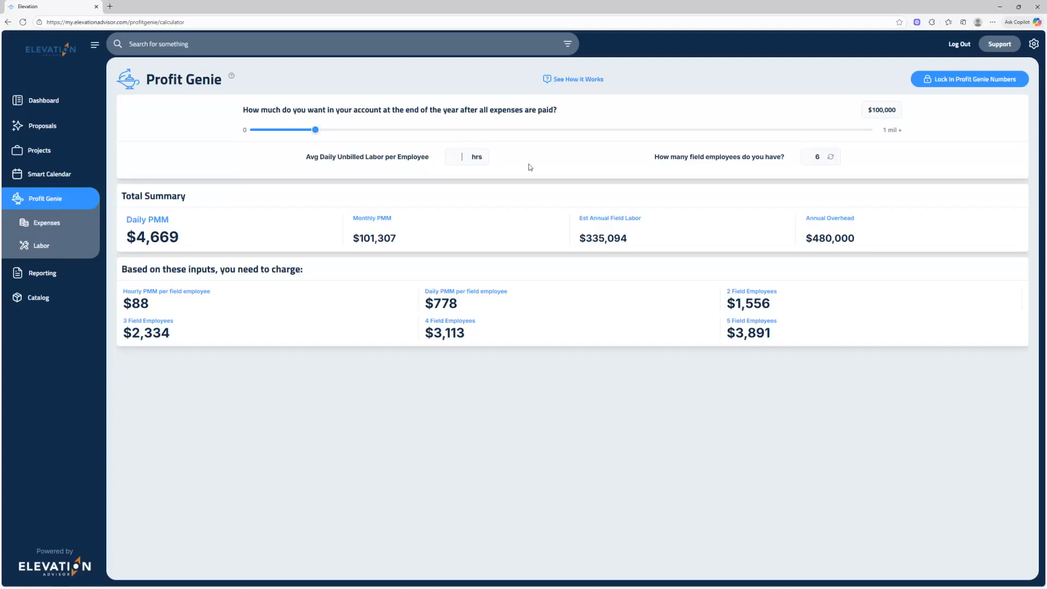
type("2")
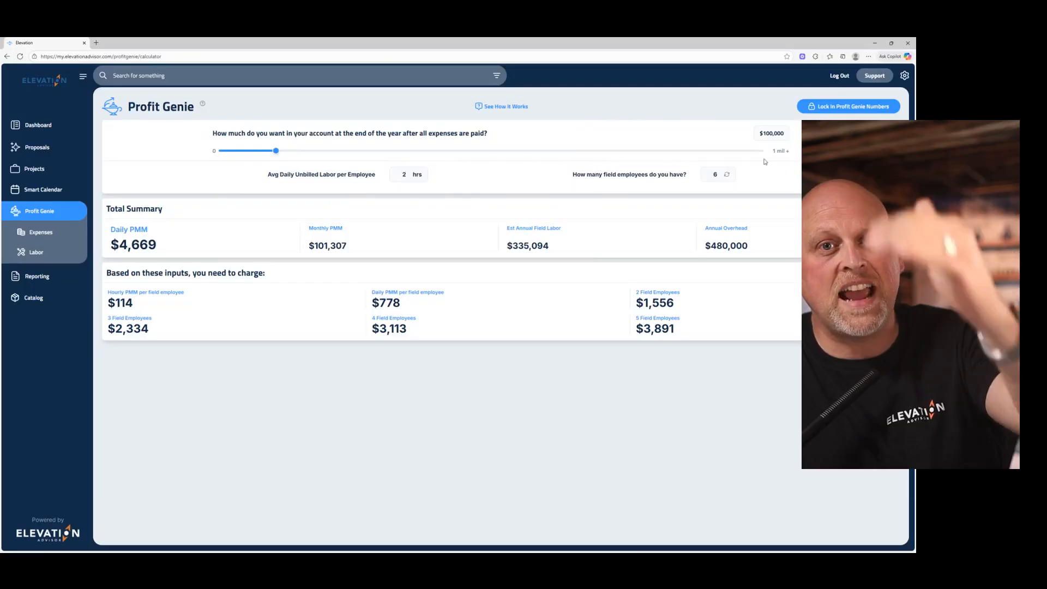
Try a year-end account goal of $1, reduce unbilled labor to 1 hour, and set the goal back to $100,000.
double_click(773, 133)
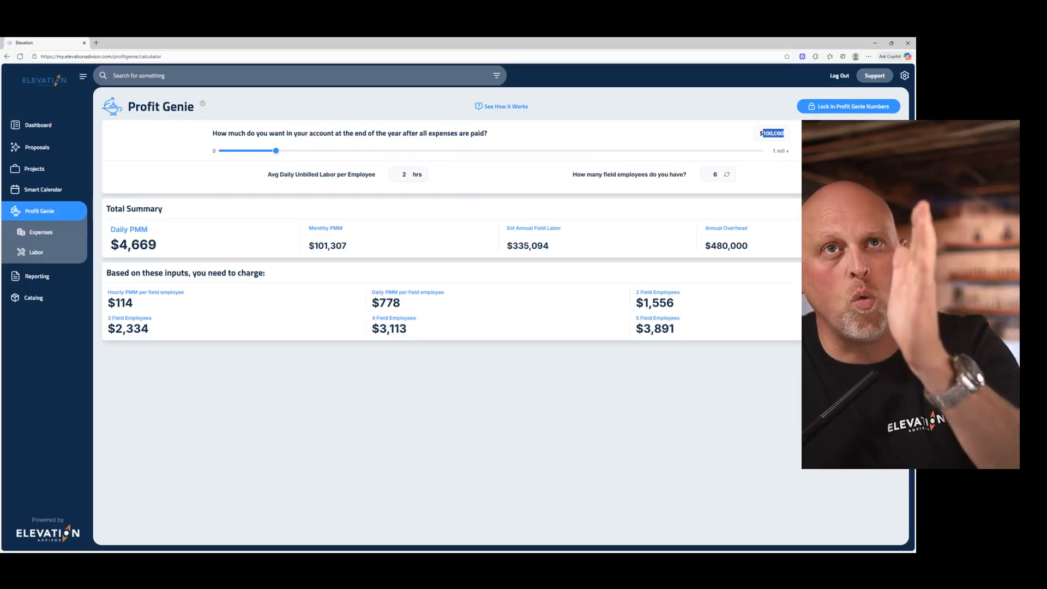
type("1")
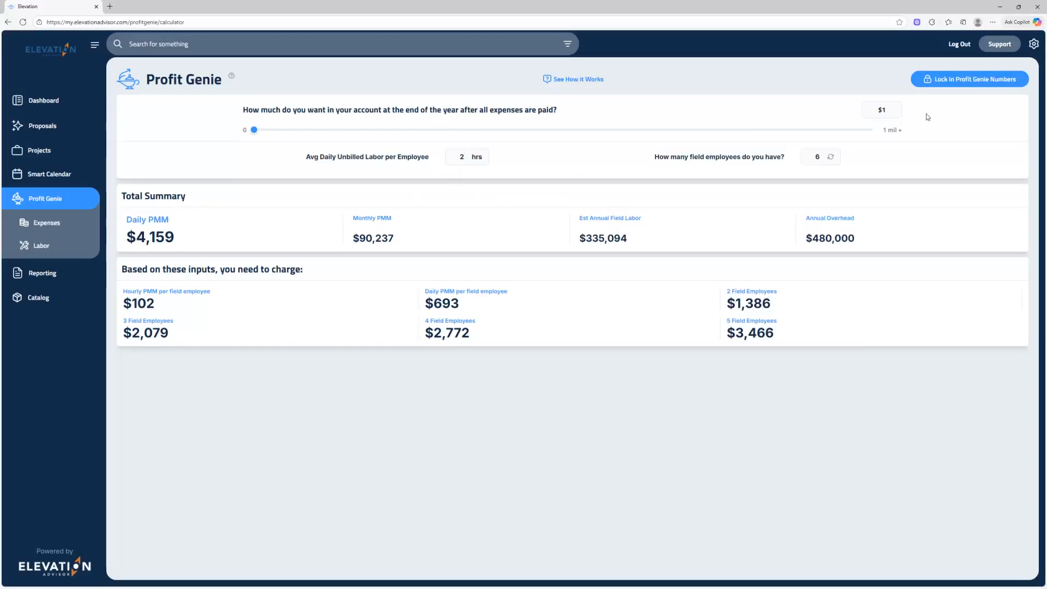
double_click(883, 111)
type("100,0")
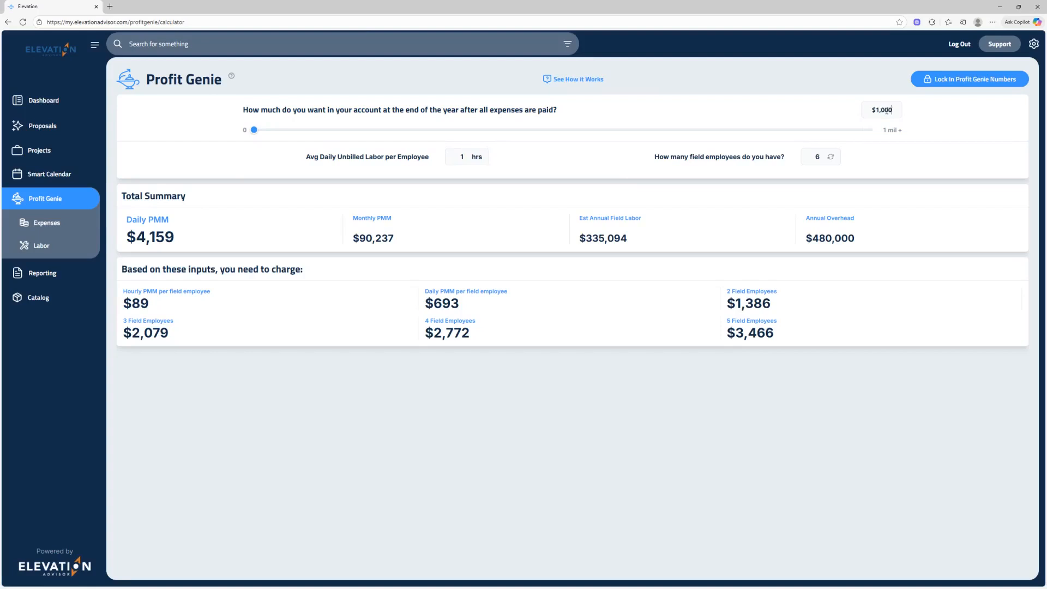
type("00")
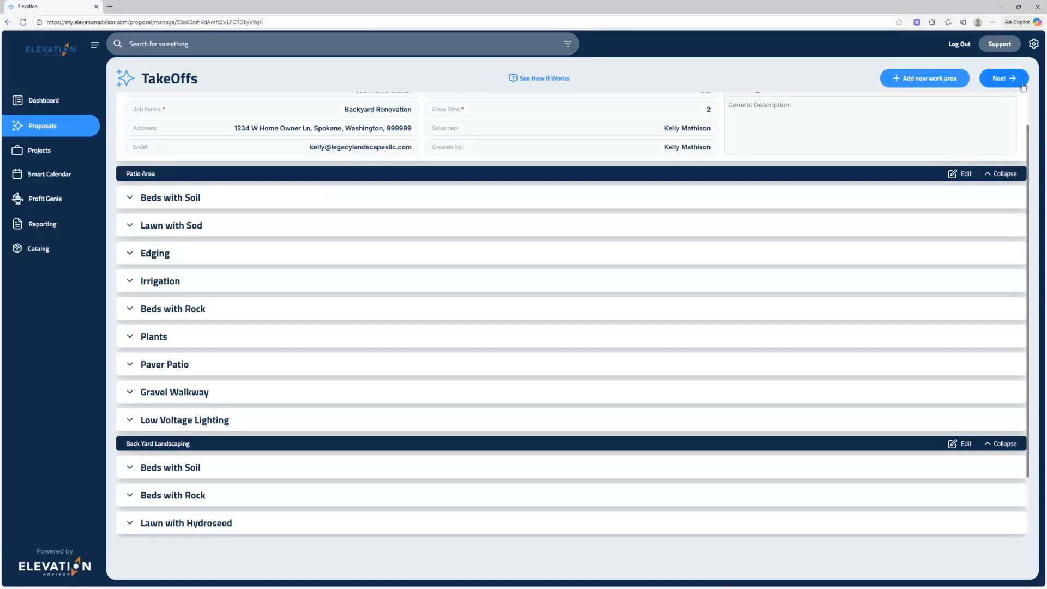
Advance the Backyard Renovation proposal from takeoffs to markup and realign all Patio Area multipliers with the Profit Genie goal.
left_click(1003, 78)
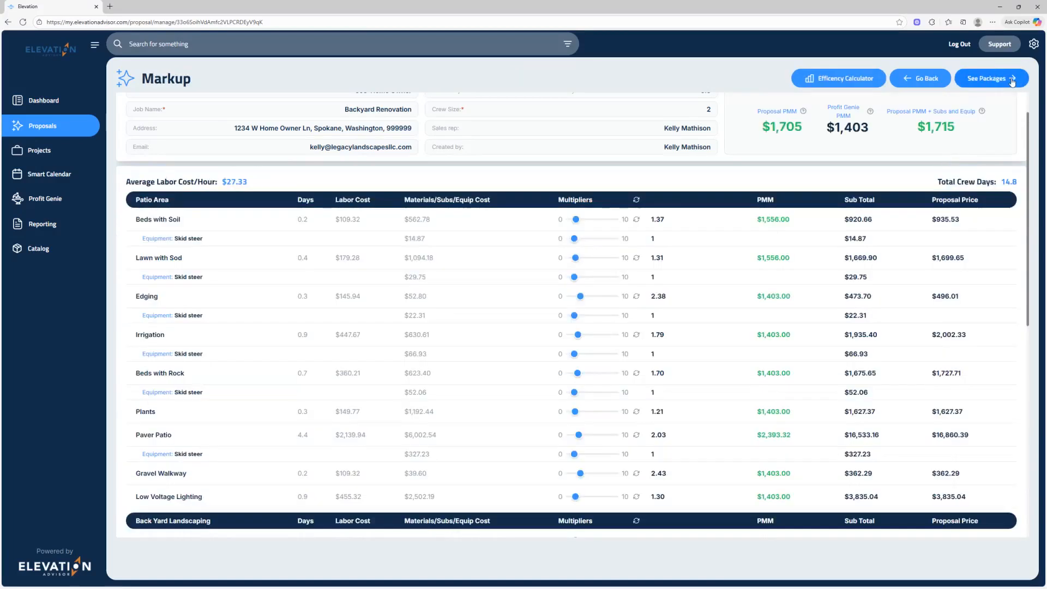
left_click(636, 201)
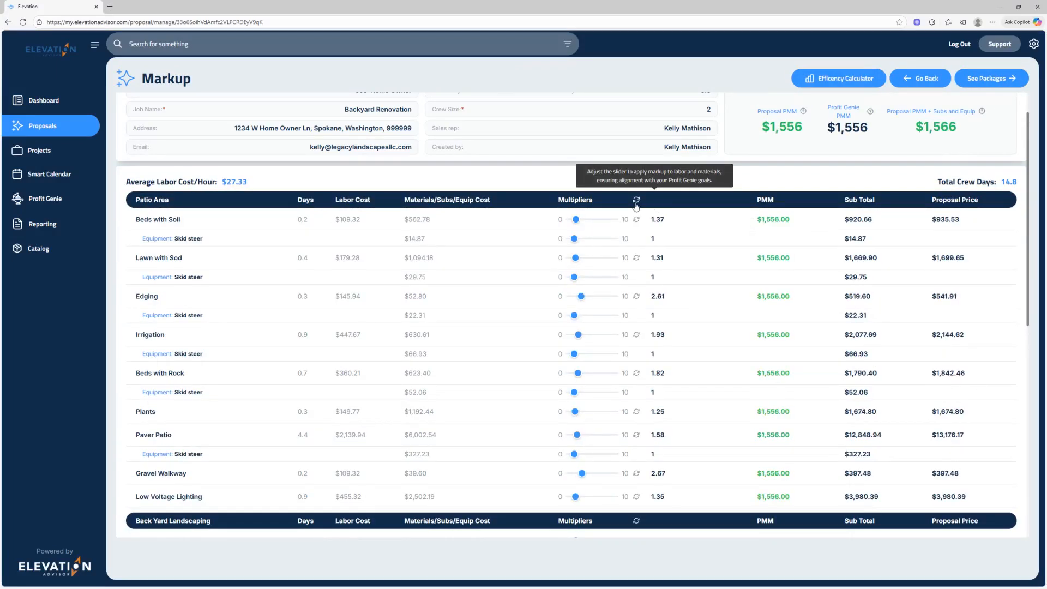